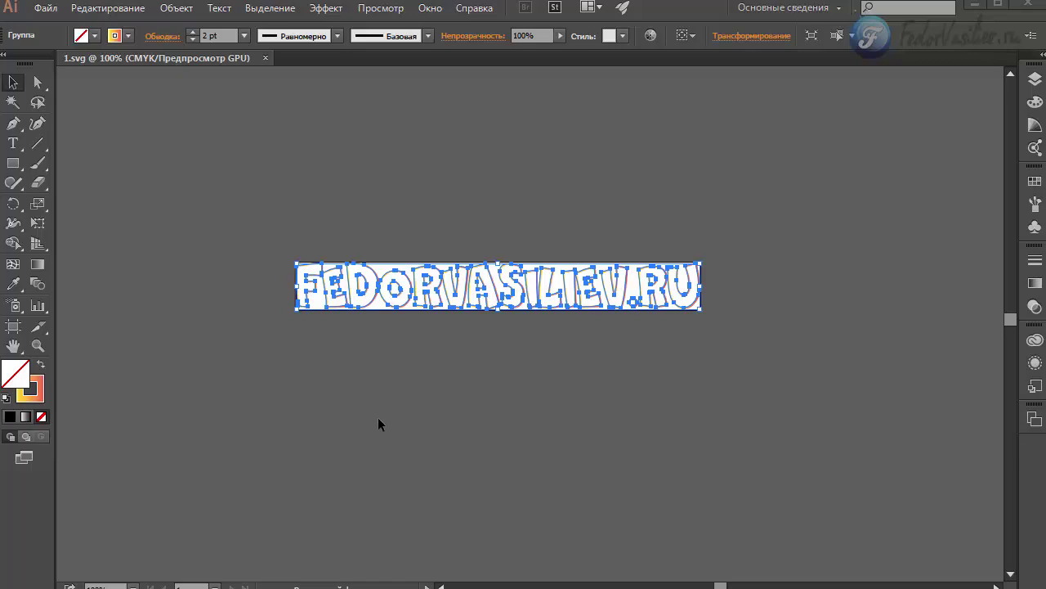
# Step: Create a new single-artboard A4 document in portrait orientation with the Печать profile
pyautogui.click(43, 9)
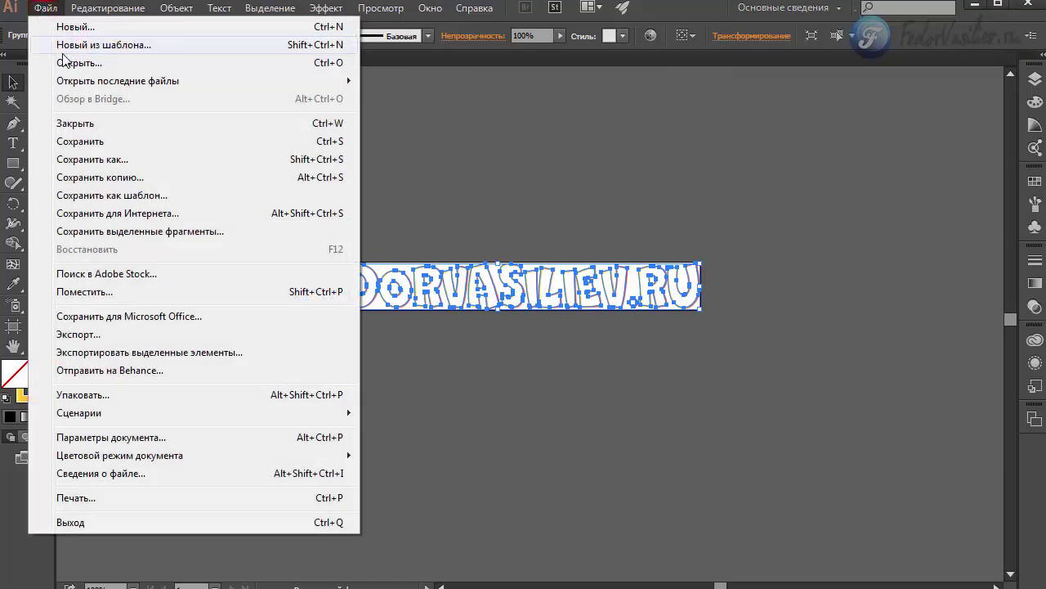
pyautogui.click(77, 27)
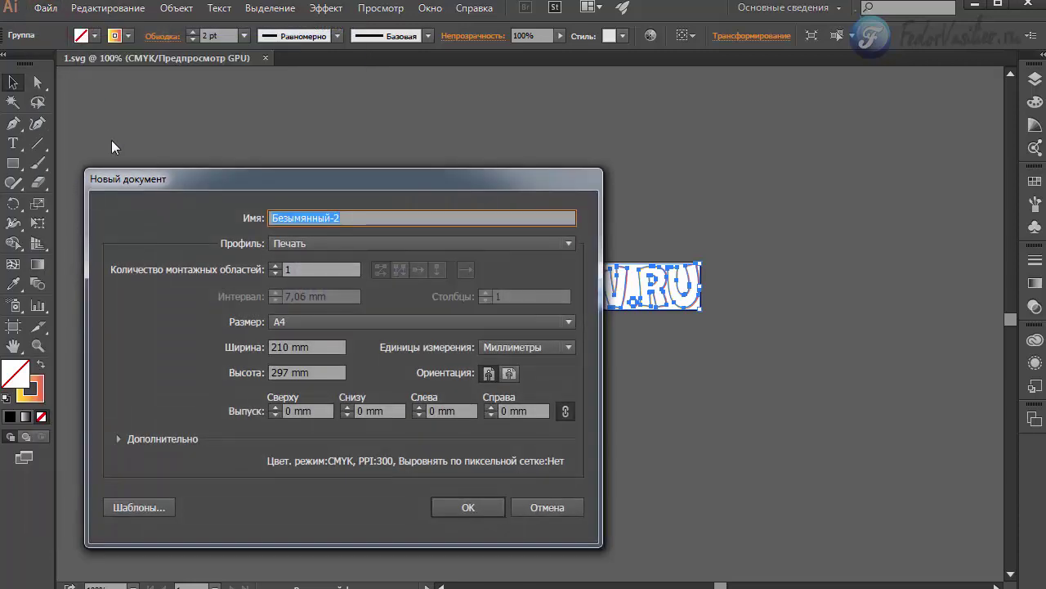
pyautogui.moveTo(343, 180); pyautogui.dragTo(431, 134)
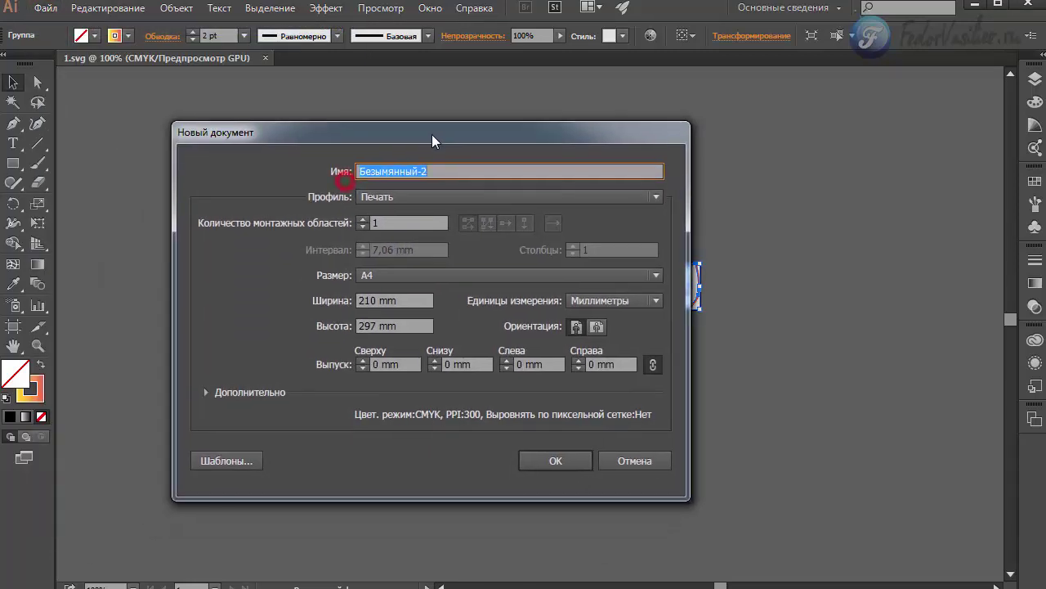
pyautogui.click(375, 275)
pyautogui.click(373, 275)
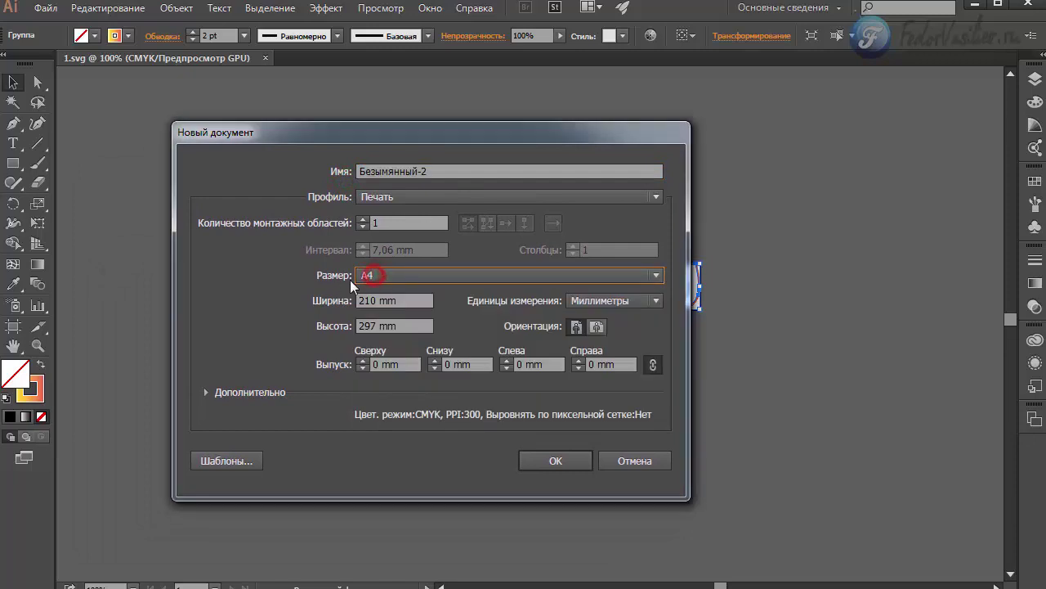
pyautogui.click(552, 460)
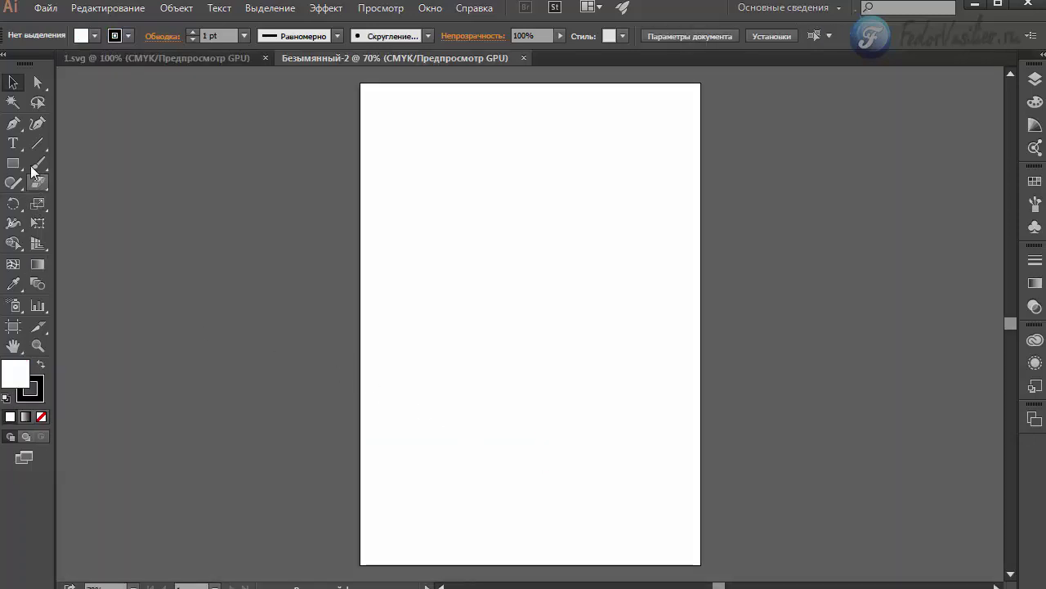
# Step: Switch to the browser and reload the demo39.html preview page to view the lettering's drawing animation
pyautogui.click(13, 143)
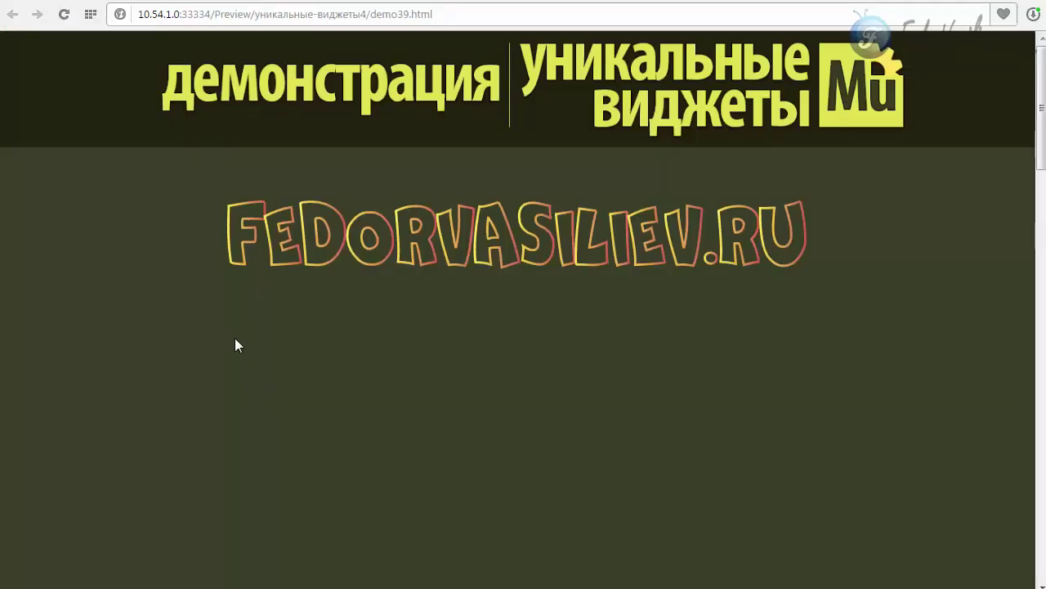
pyautogui.click(64, 15)
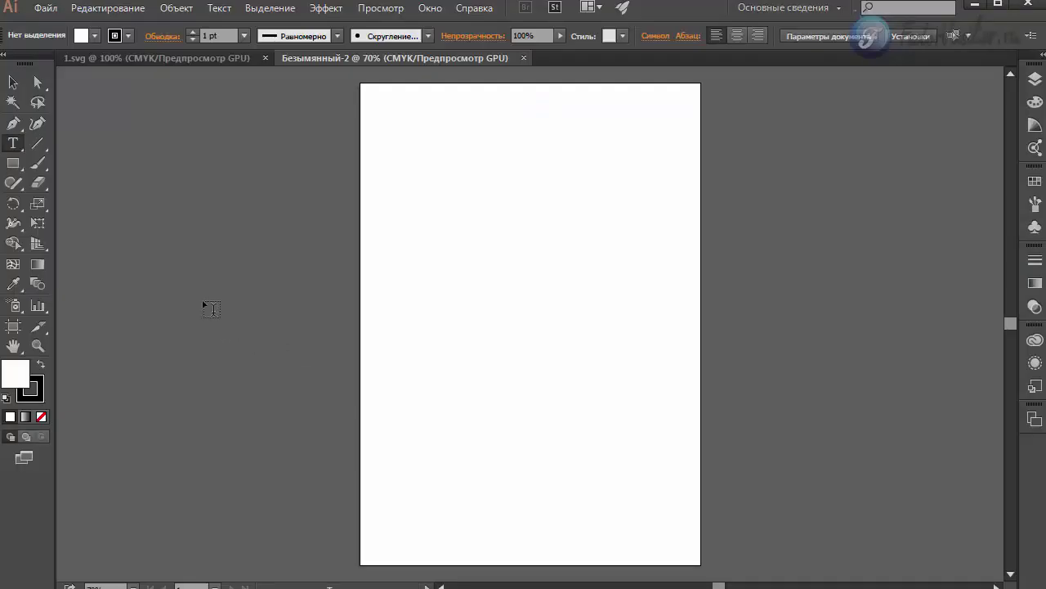
# Step: Add the author's website domain as a line of point text in the upper half of the artboard
pyautogui.click(13, 145)
pyautogui.click(414, 250)
pyautogui.write('fedorvasiliev.ru')
# Step: Set the whole line of text to 60 pt in the NeSkid (Comica BD) font
pyautogui.moveTo(462, 252); pyautogui.dragTo(404, 255)
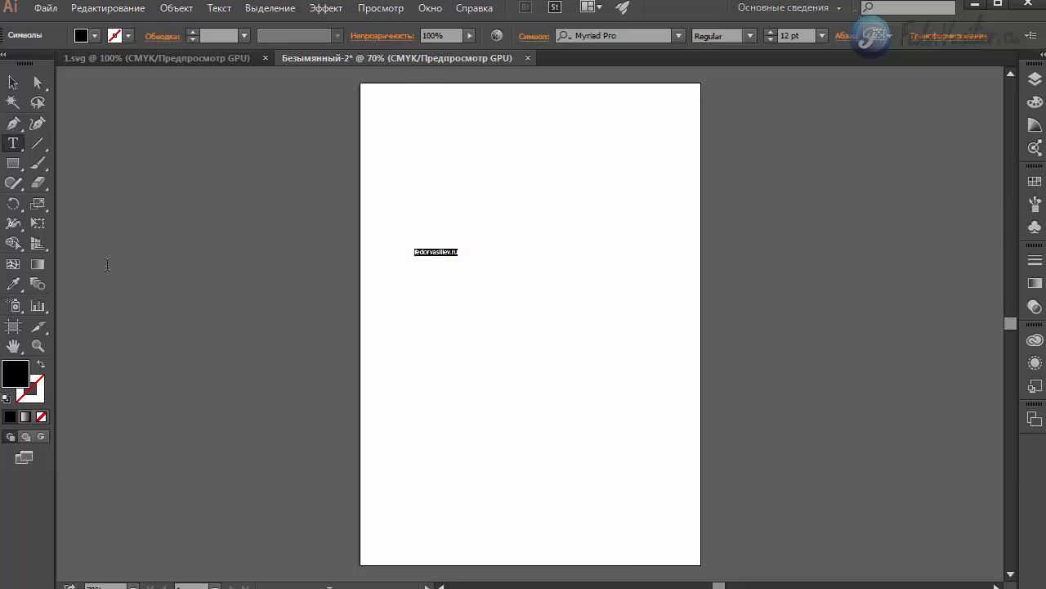
pyautogui.click(820, 36)
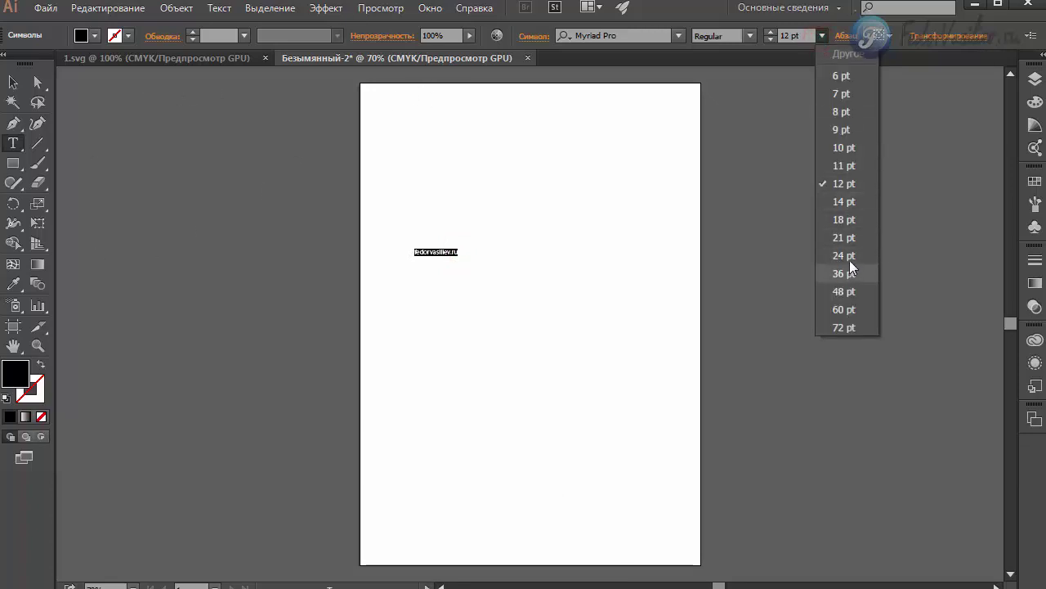
pyautogui.click(849, 261)
pyautogui.click(821, 36)
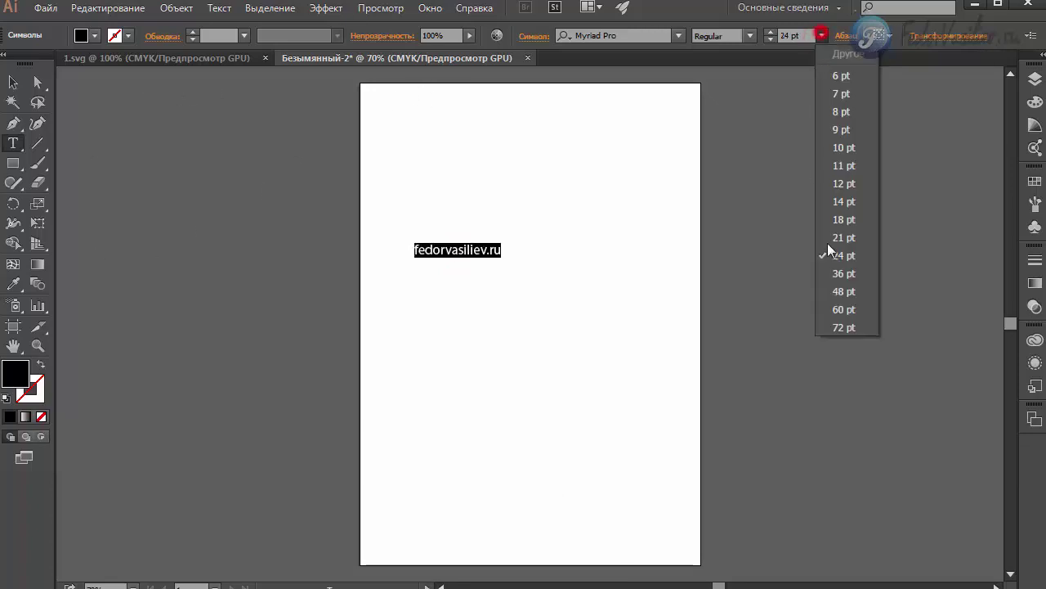
pyautogui.click(846, 307)
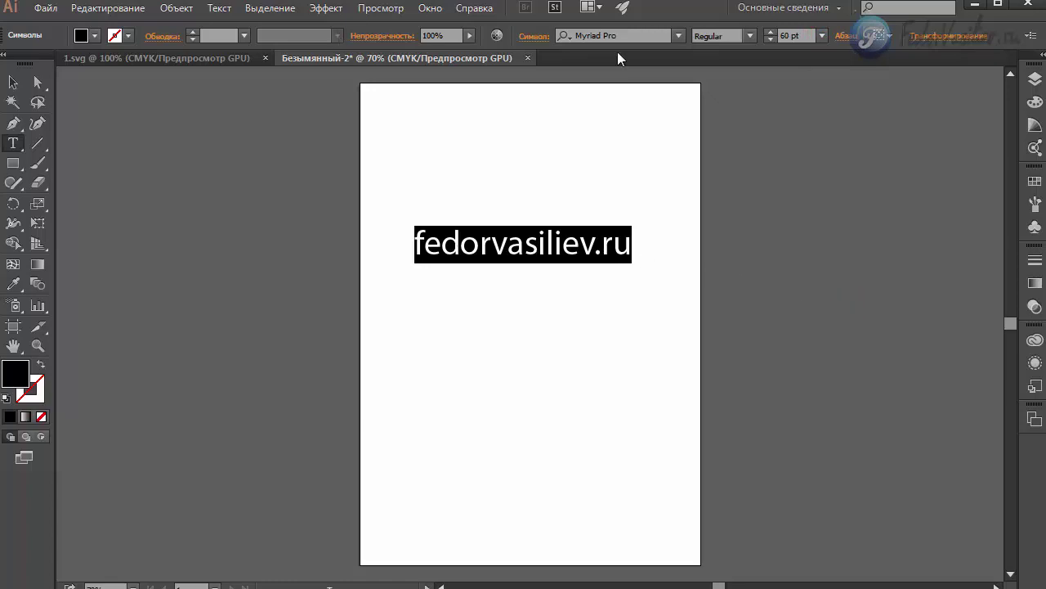
pyautogui.click(678, 35)
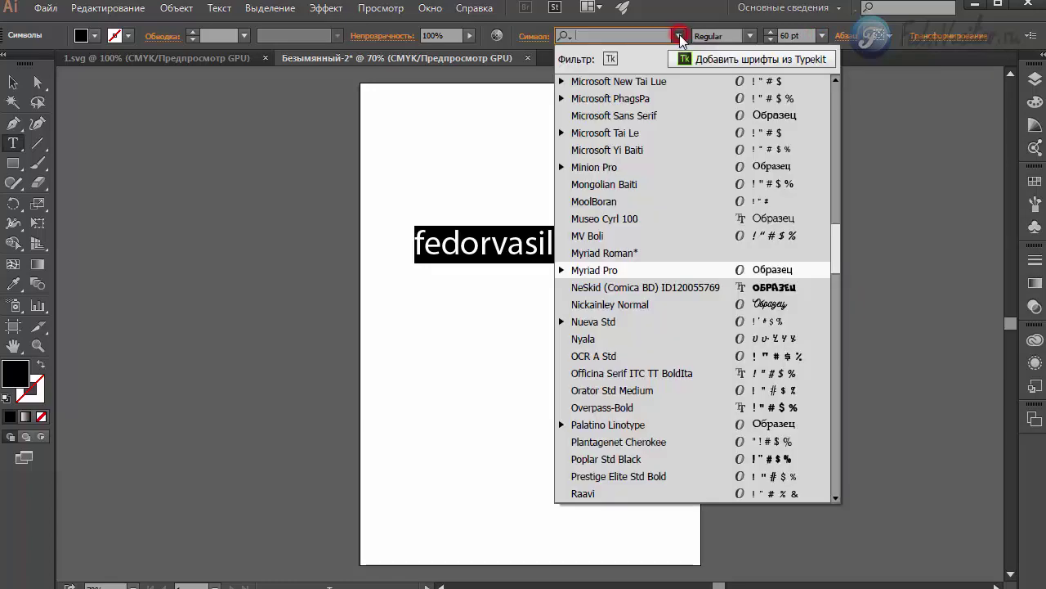
pyautogui.click(778, 286)
# Step: Move the text slightly down and left to centre it across the artboard, and convert it to outlines
pyautogui.click(13, 82)
pyautogui.click(487, 247)
pyautogui.moveTo(487, 248); pyautogui.dragTo(464, 266)
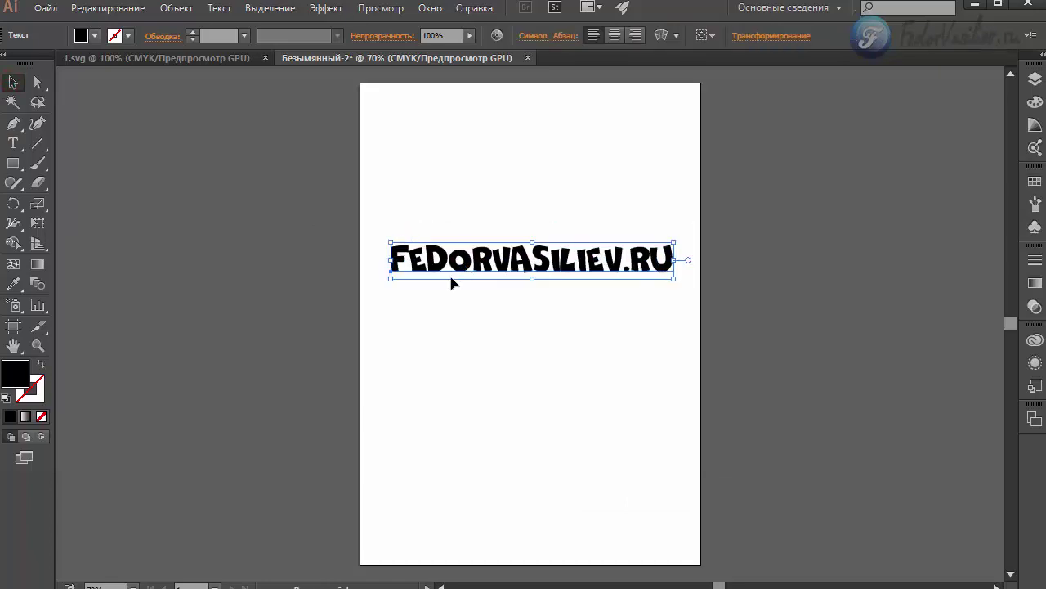
pyautogui.click(219, 11)
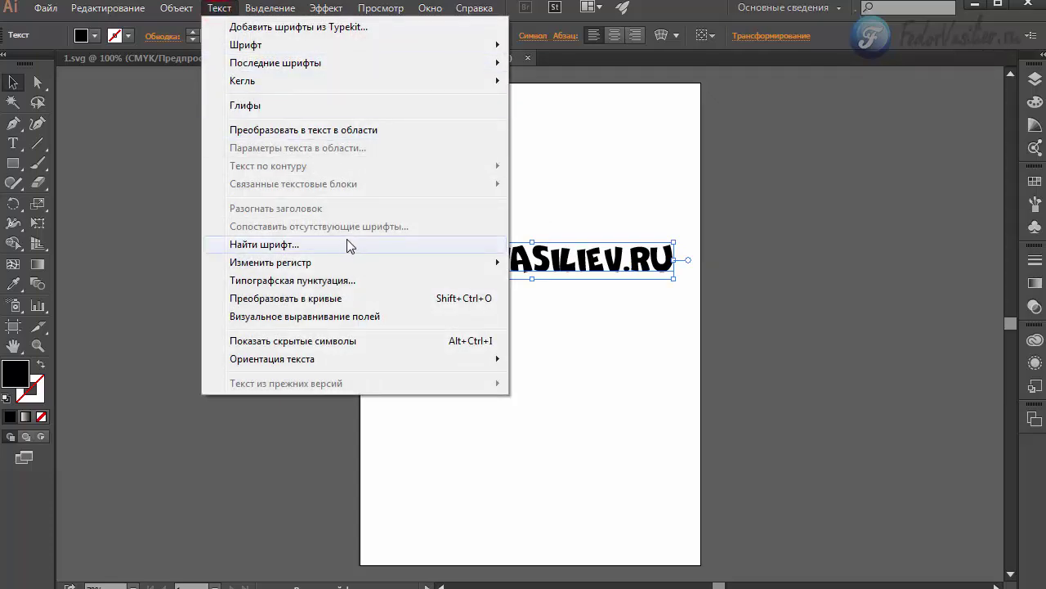
pyautogui.click(337, 300)
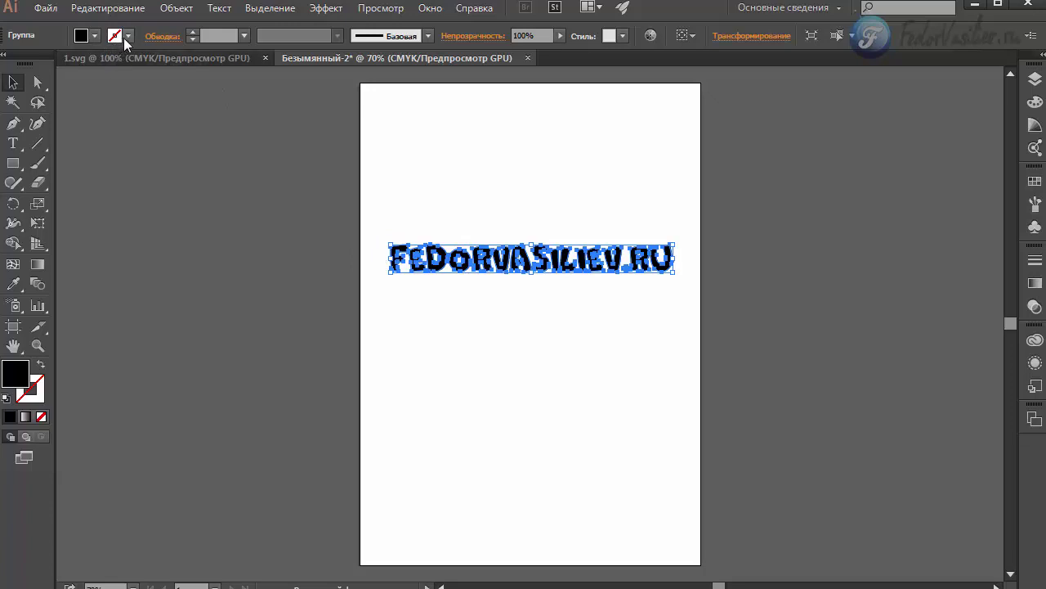
# Step: Give the outlined lettering a 3 pt yellow-to-red gradient stroke and no fill
pyautogui.click(192, 32)
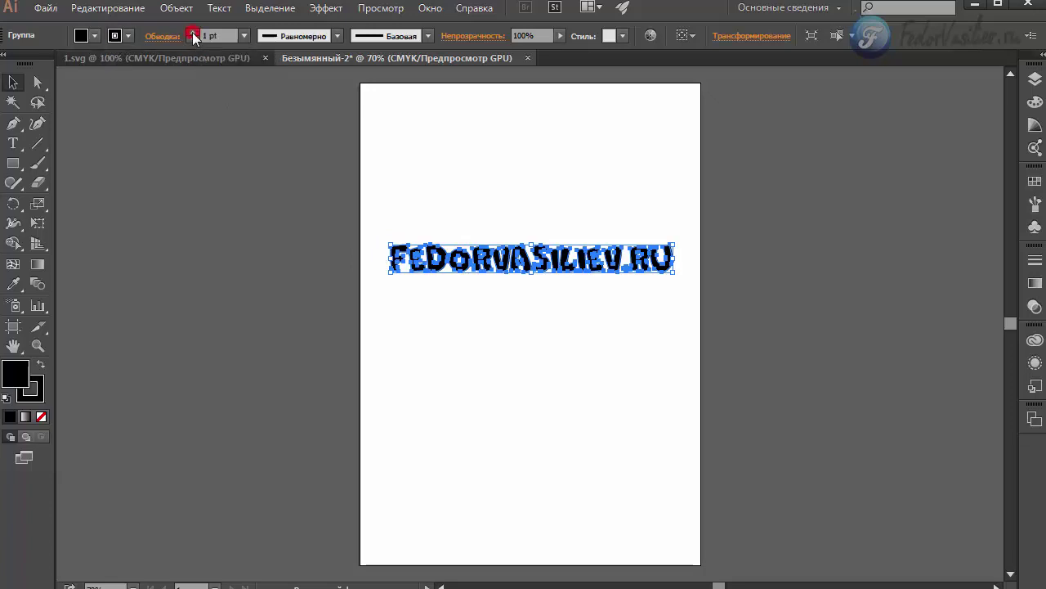
pyautogui.click(193, 32)
pyautogui.click(193, 32)
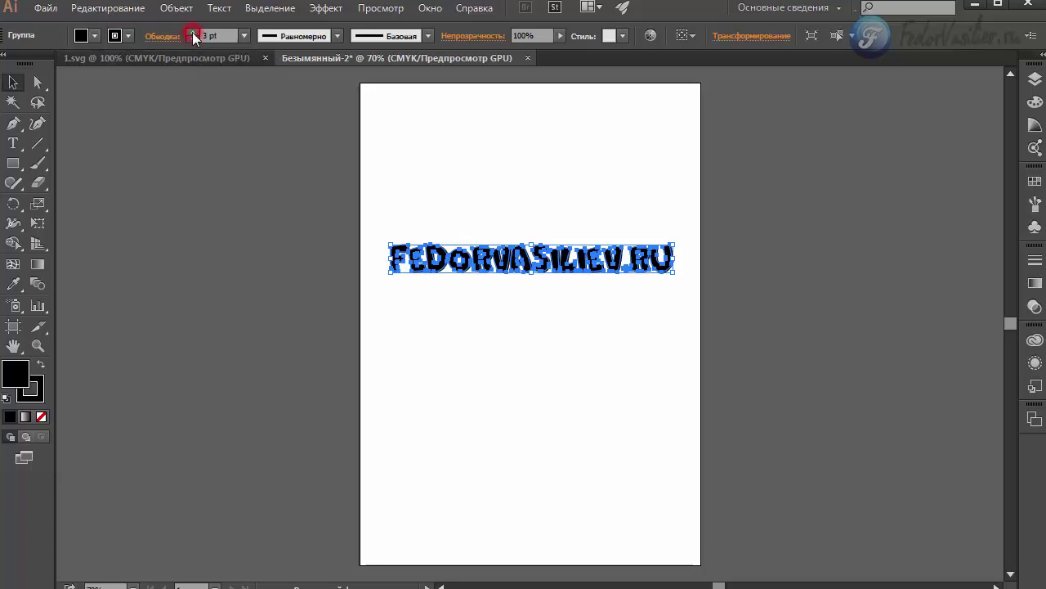
pyautogui.click(115, 36)
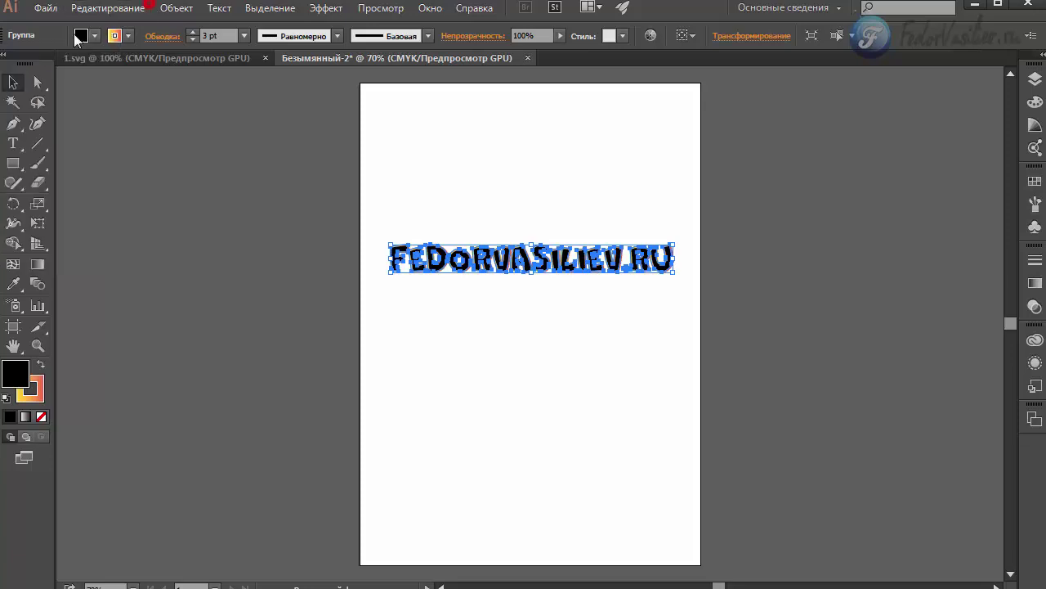
pyautogui.click(81, 35)
pyautogui.press('/')
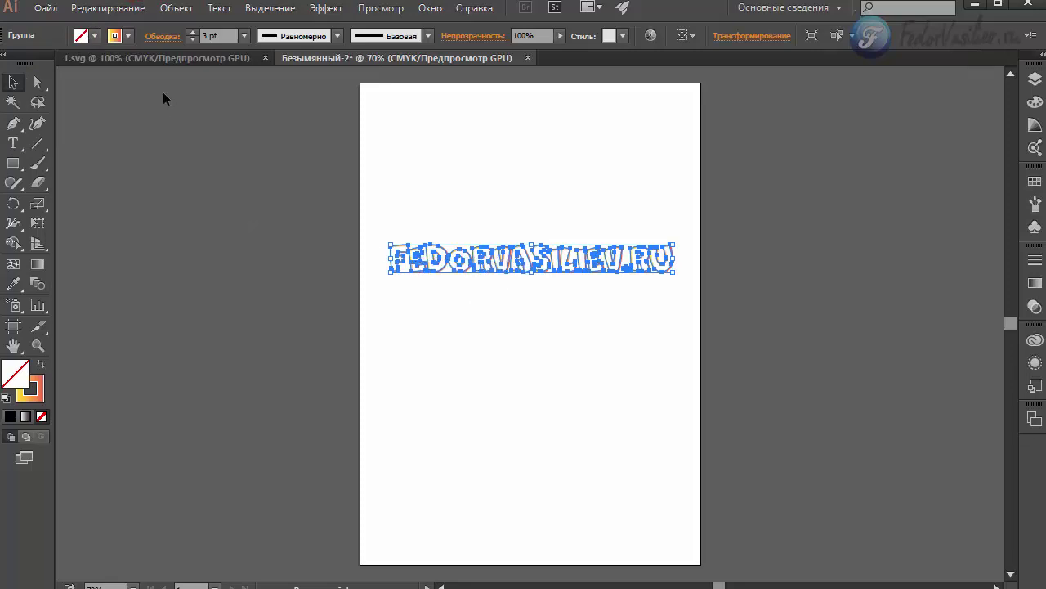
# Step: Fit the artboard to the bounds of the outlined lettering
pyautogui.click(177, 9)
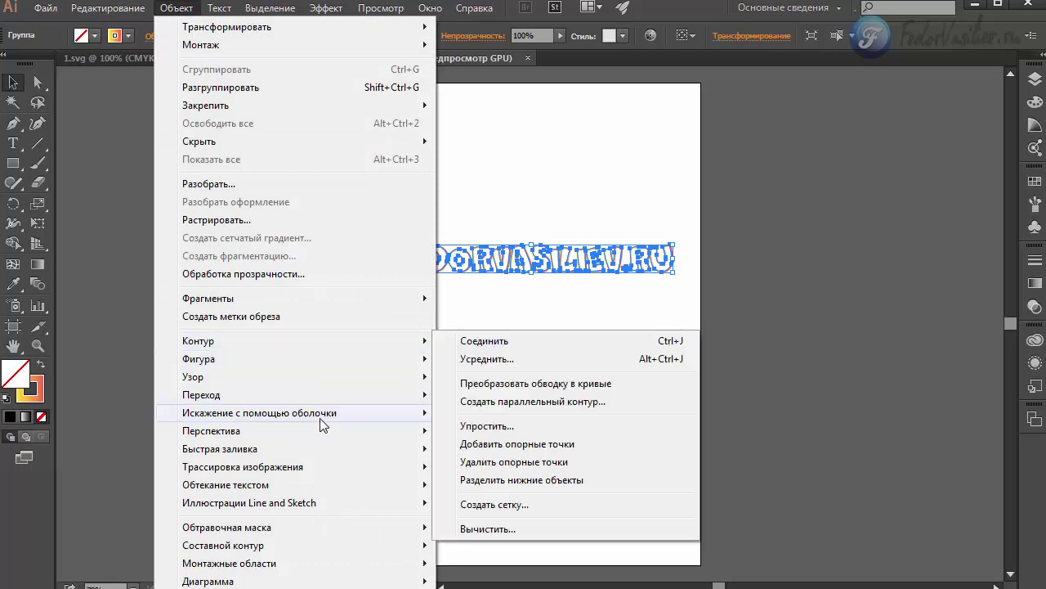
pyautogui.moveTo(295, 562)
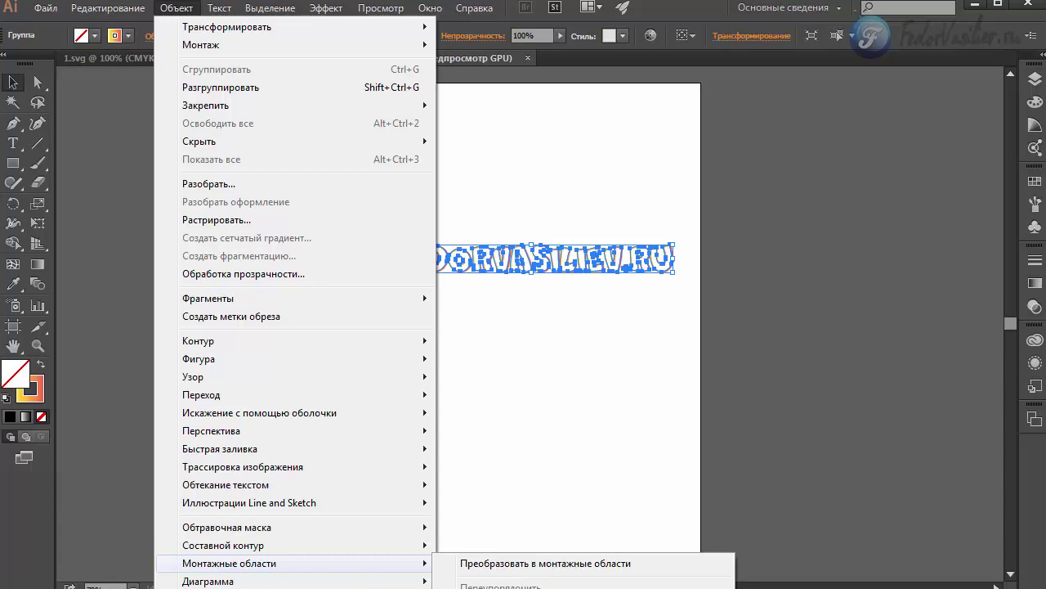
pyautogui.press('Return')
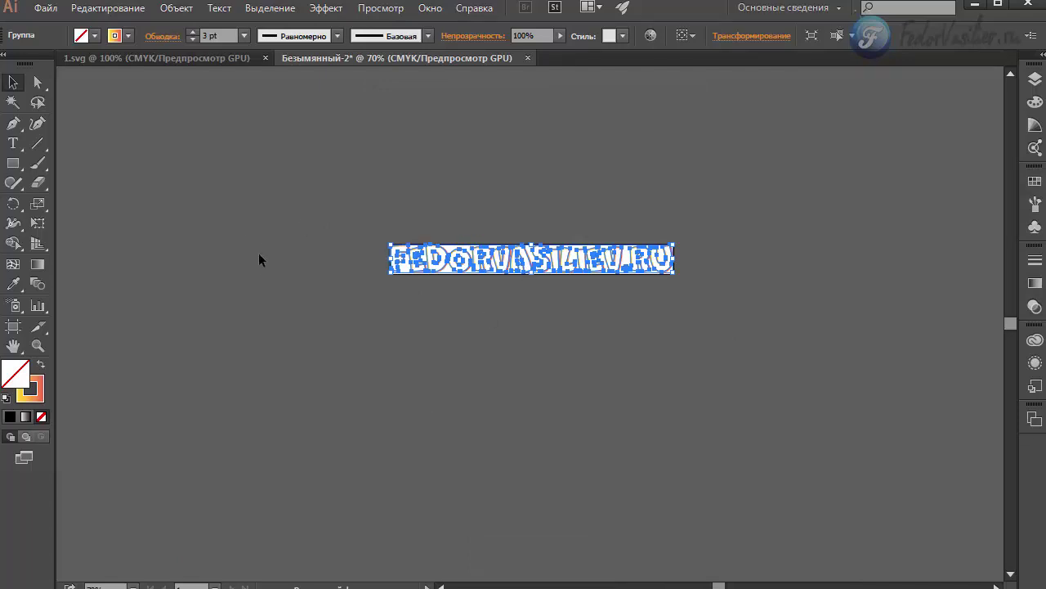
# Step: Set up saving the artwork as SVG using all artboards, and remove "Безымянный-" from the file name
pyautogui.click(45, 8)
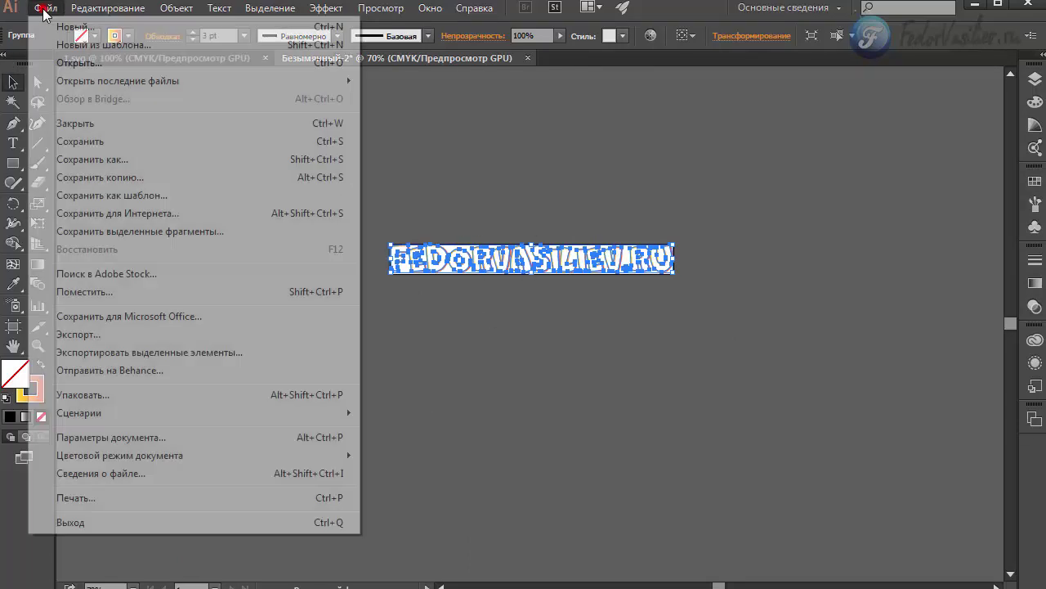
pyautogui.click(88, 159)
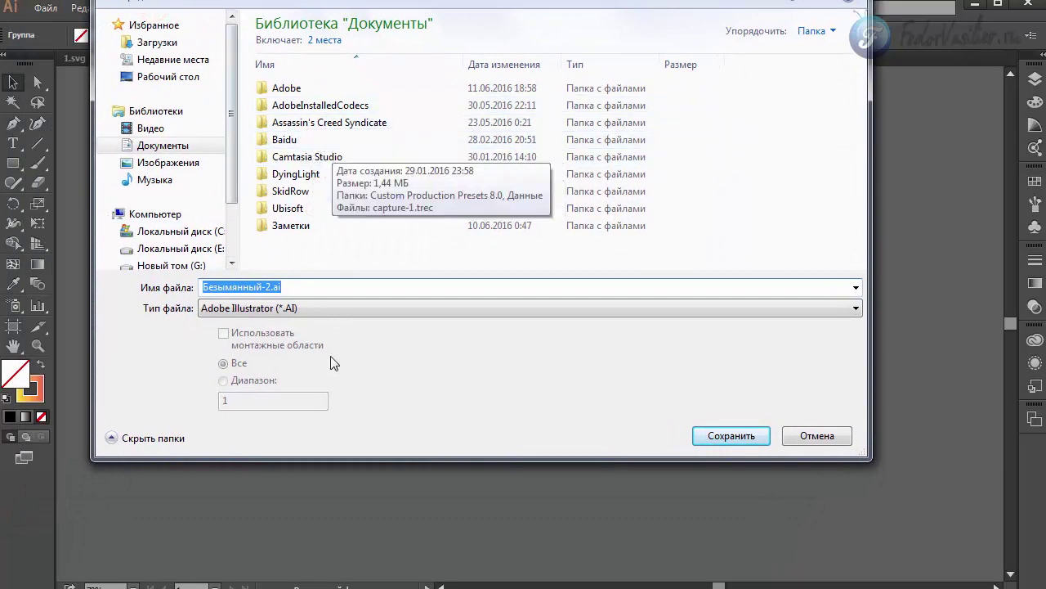
pyautogui.click(278, 308)
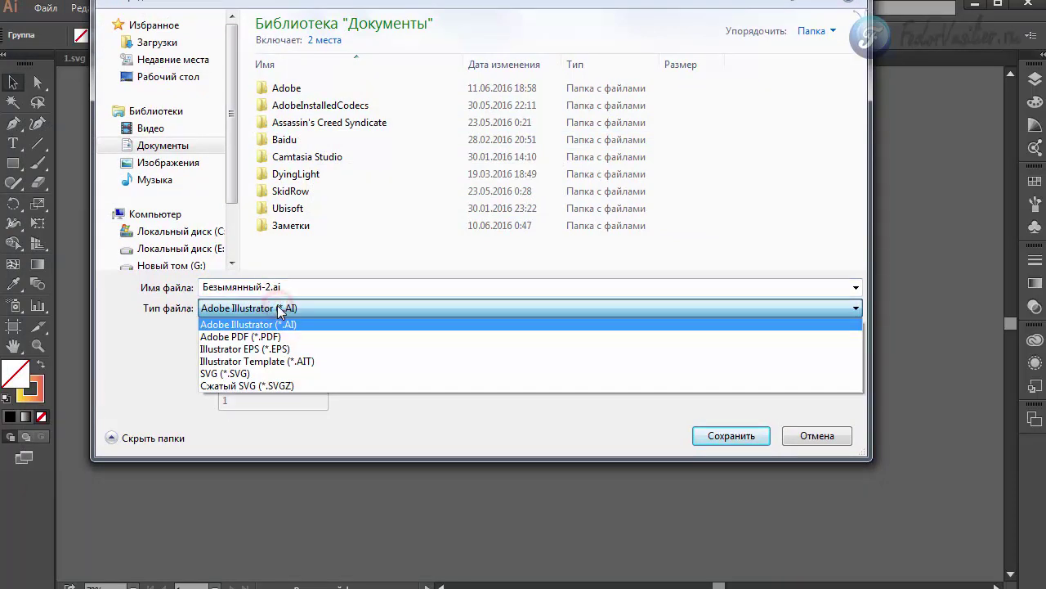
pyautogui.click(262, 374)
pyautogui.click(223, 333)
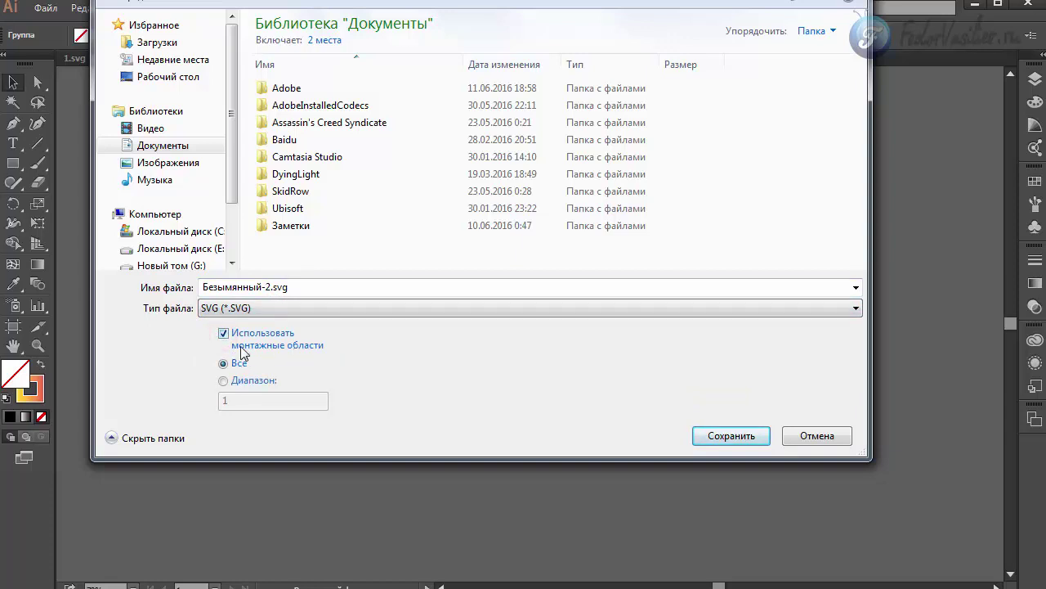
pyautogui.doubleClick(258, 286)
pyautogui.moveTo(264, 286); pyautogui.dragTo(193, 309)
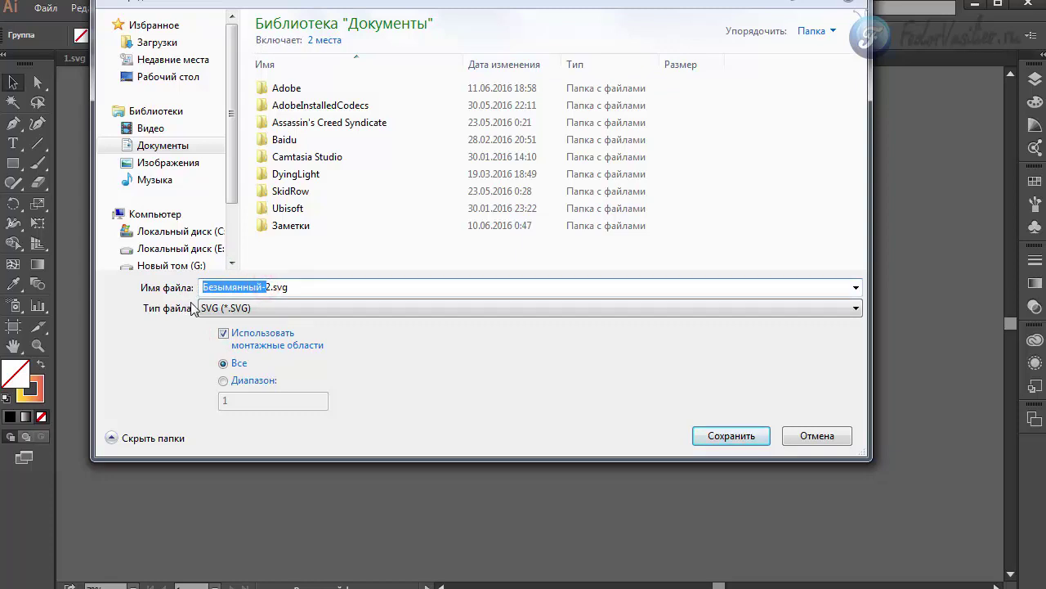
pyautogui.press('BackSpace')
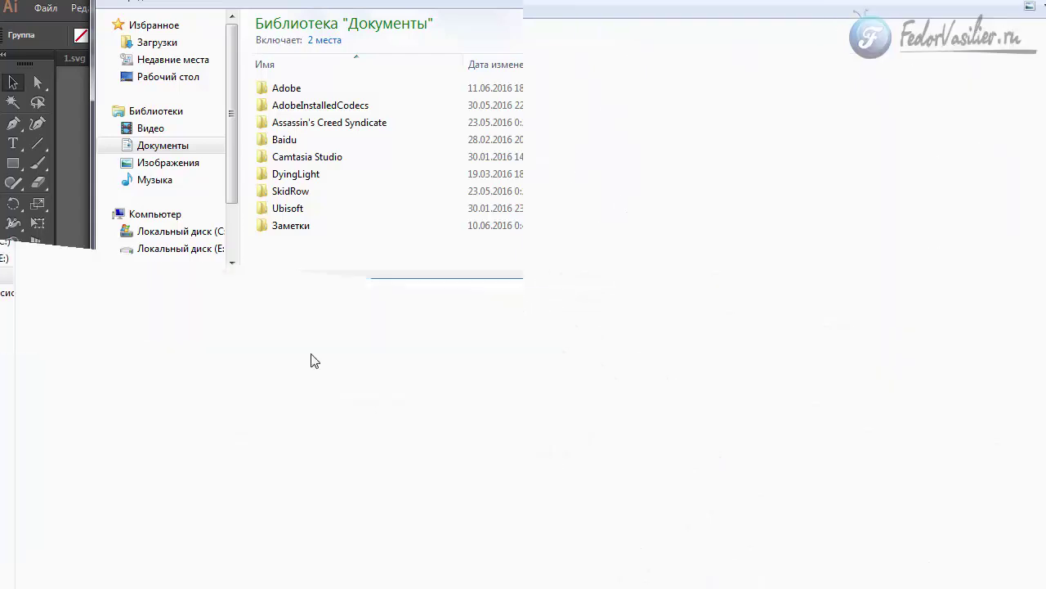
# Step: Switch to the widget's folder and examine 1-01.svg, Draw SVG Link.mulib and Draw SVG.mulib
pyautogui.click(200, 260)
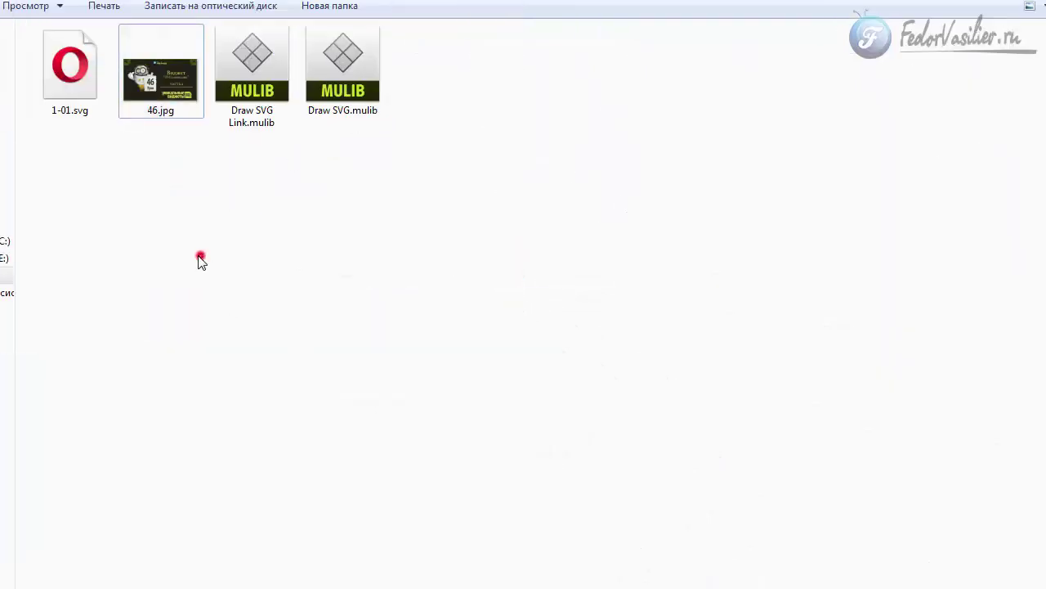
pyautogui.click(72, 92)
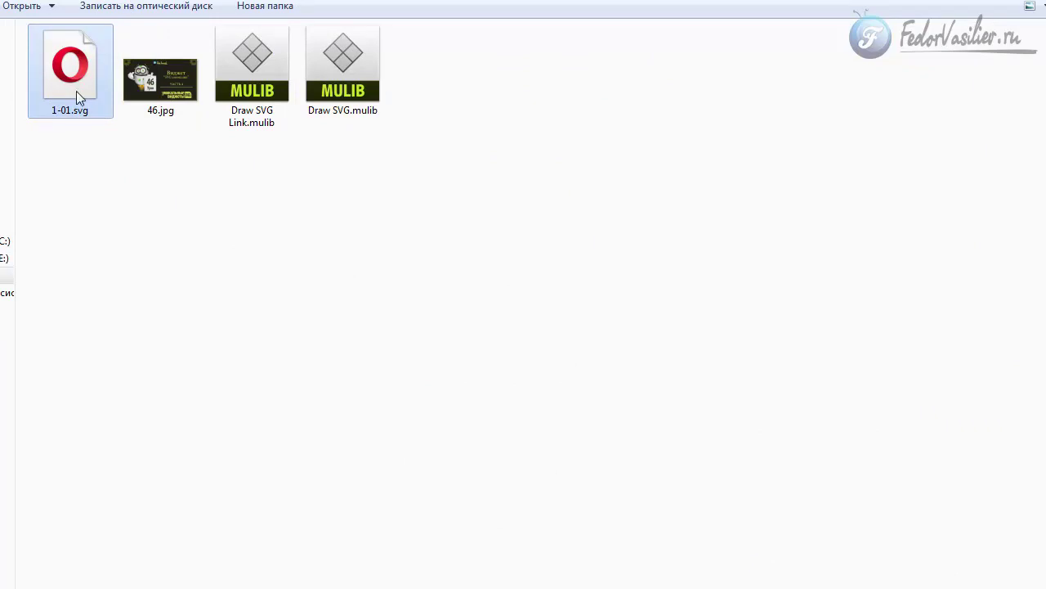
pyautogui.click(248, 113)
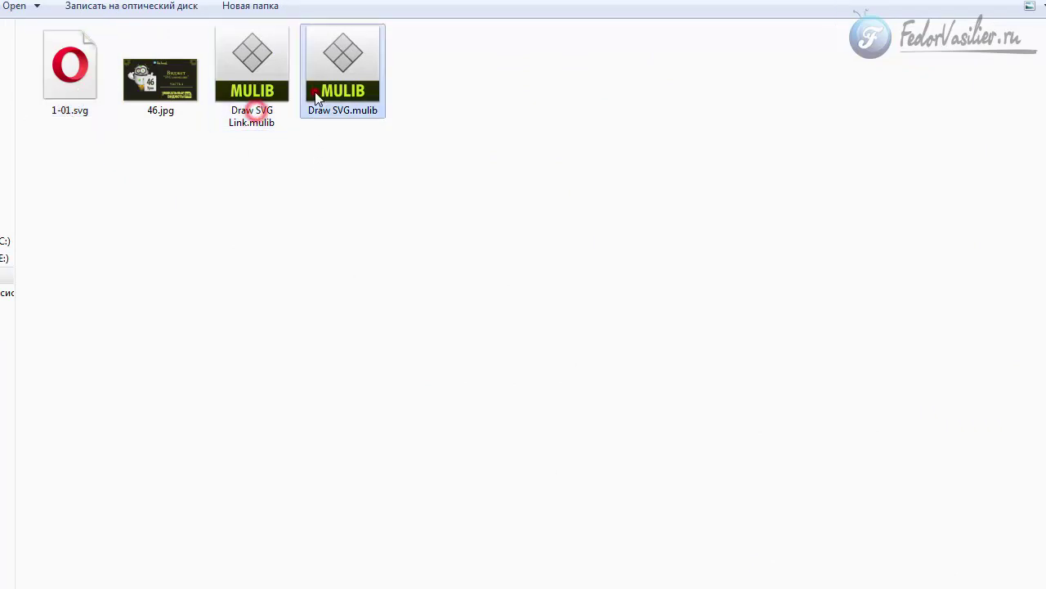
pyautogui.click(316, 92)
pyautogui.click(277, 95)
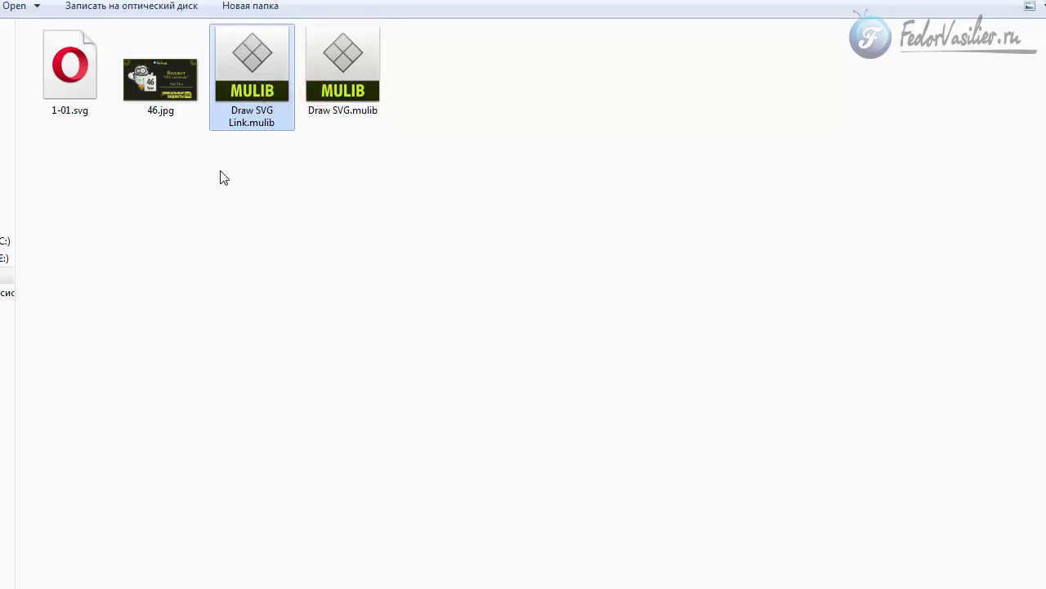
pyautogui.click(327, 115)
pyautogui.click(234, 121)
pyautogui.click(328, 109)
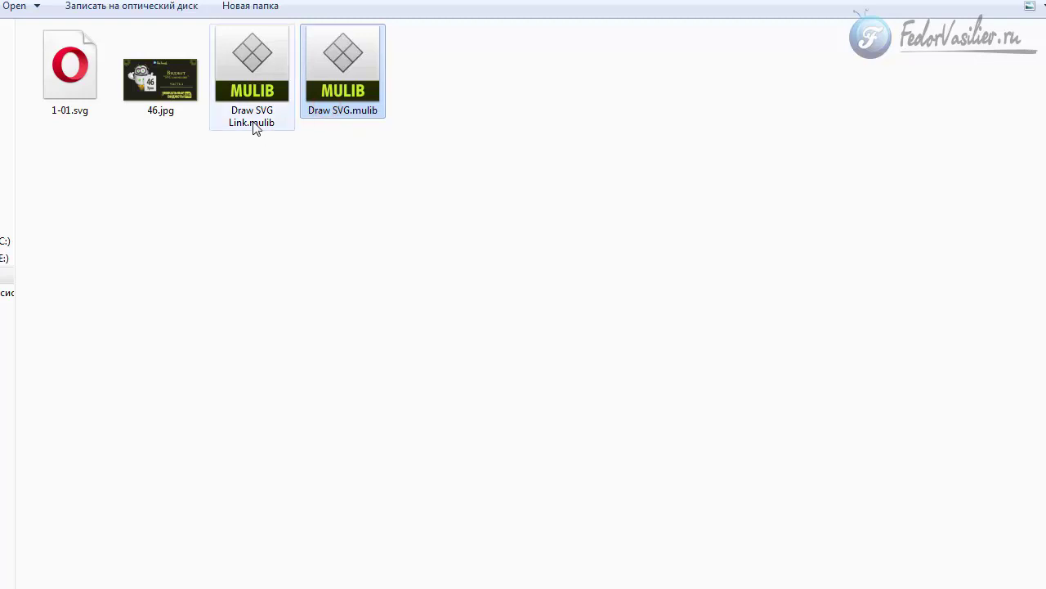
pyautogui.click(255, 125)
pyautogui.click(336, 111)
pyautogui.click(253, 120)
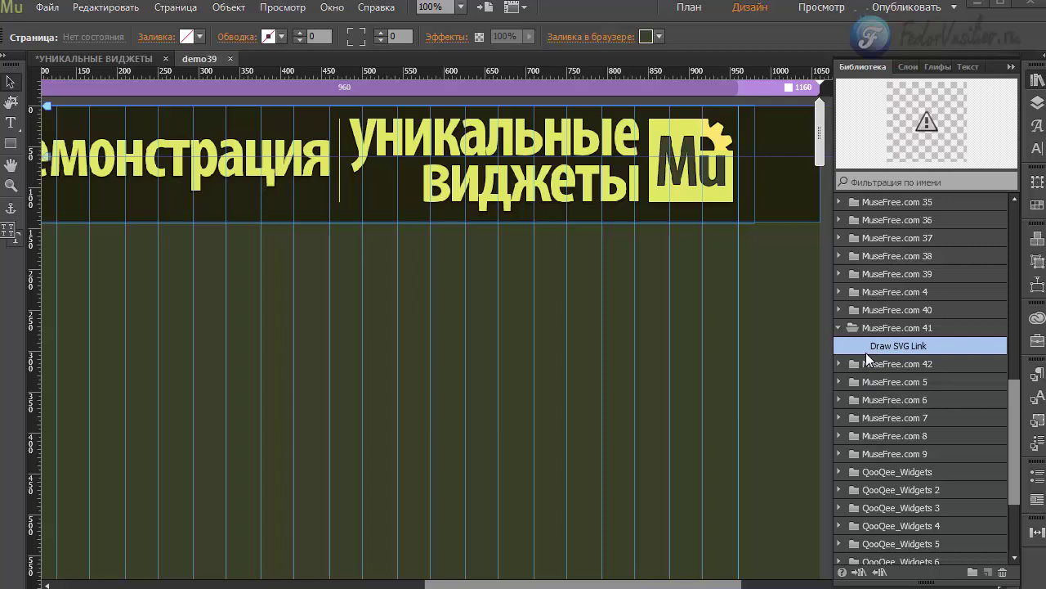
# Step: Switch to Adobe Muse and place the Draw SVG Link widget from MuseFree.com 41 on the demo39 page below the header
pyautogui.moveTo(884, 346)
pyautogui.mouseDown()
pyautogui.moveTo(344, 350)
pyautogui.moveTo(188, 268)
pyautogui.moveTo(183, 290)
pyautogui.mouseUp()
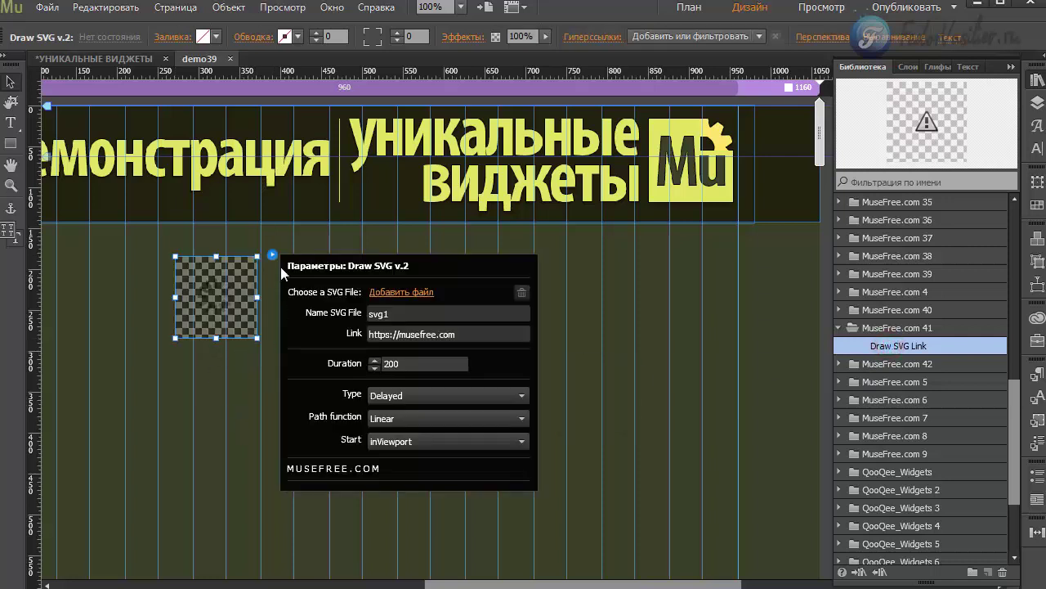
# Step: Enlarge the Draw SVG widget's frame below the header to about 640 px wide and 280 px high and reposition it
pyautogui.click(524, 246)
pyautogui.click(256, 336)
pyautogui.moveTo(256, 337)
pyautogui.mouseDown()
pyautogui.moveTo(509, 433)
pyautogui.moveTo(697, 483)
pyautogui.mouseUp()
pyautogui.click(381, 390)
pyautogui.moveTo(279, 392); pyautogui.dragTo(250, 392)
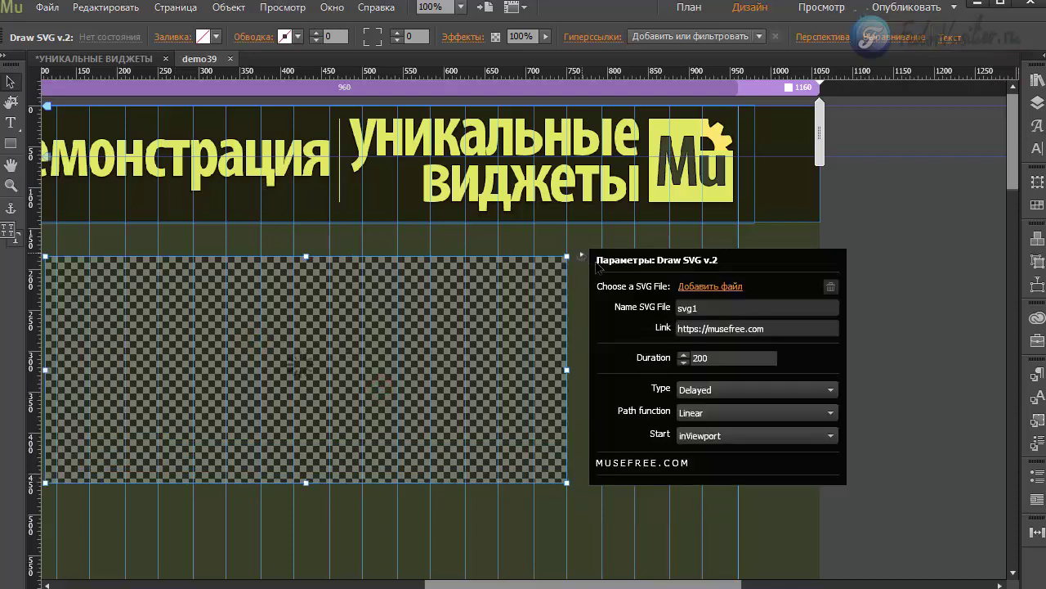
# Step: Assign the file 1-01.svg to the Draw SVG widget as its SVG source
pyautogui.click(712, 286)
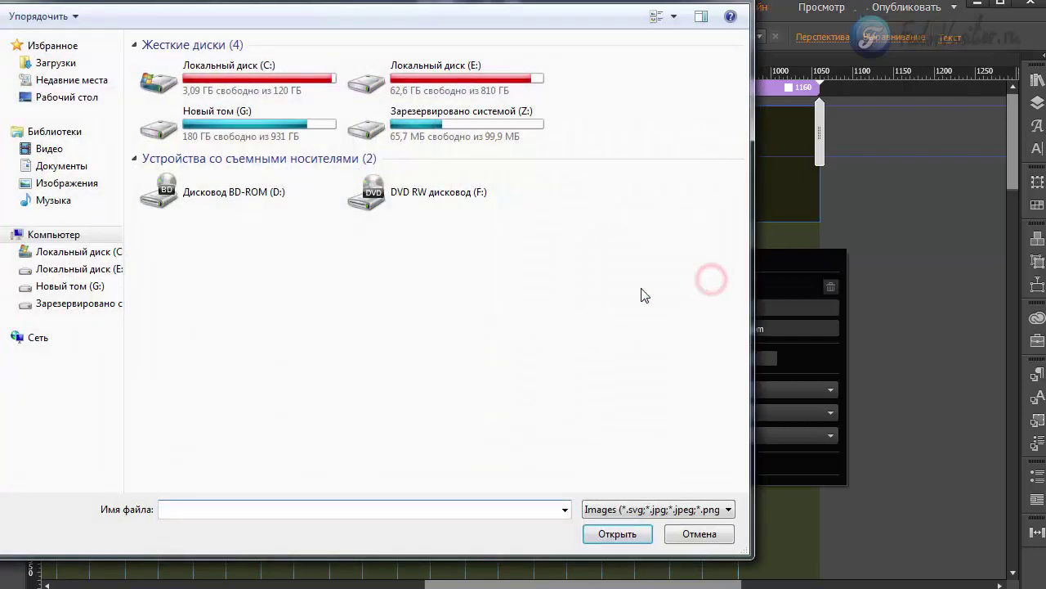
pyautogui.click(55, 53)
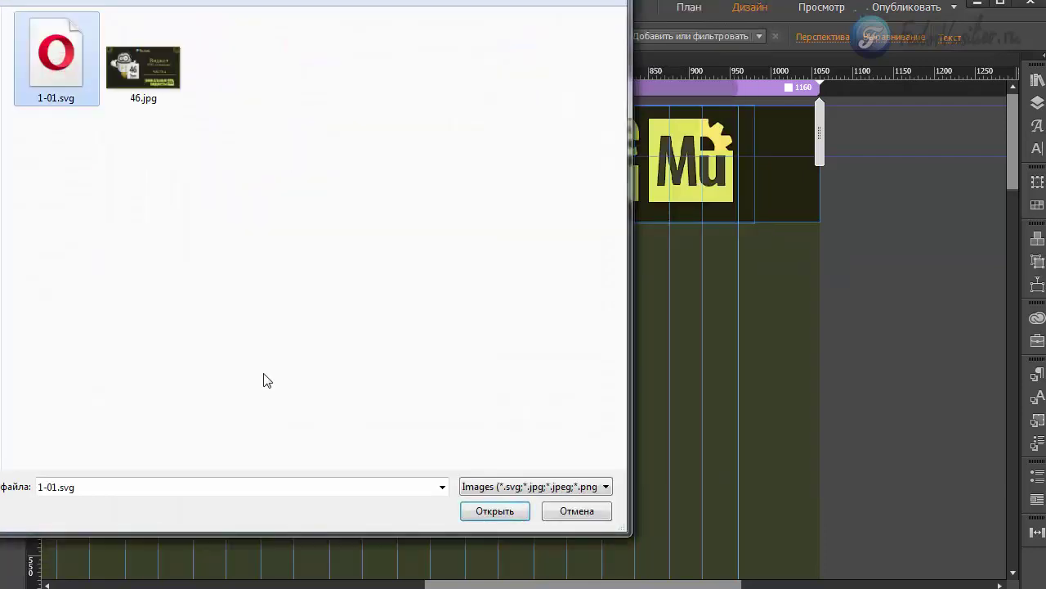
pyautogui.click(482, 515)
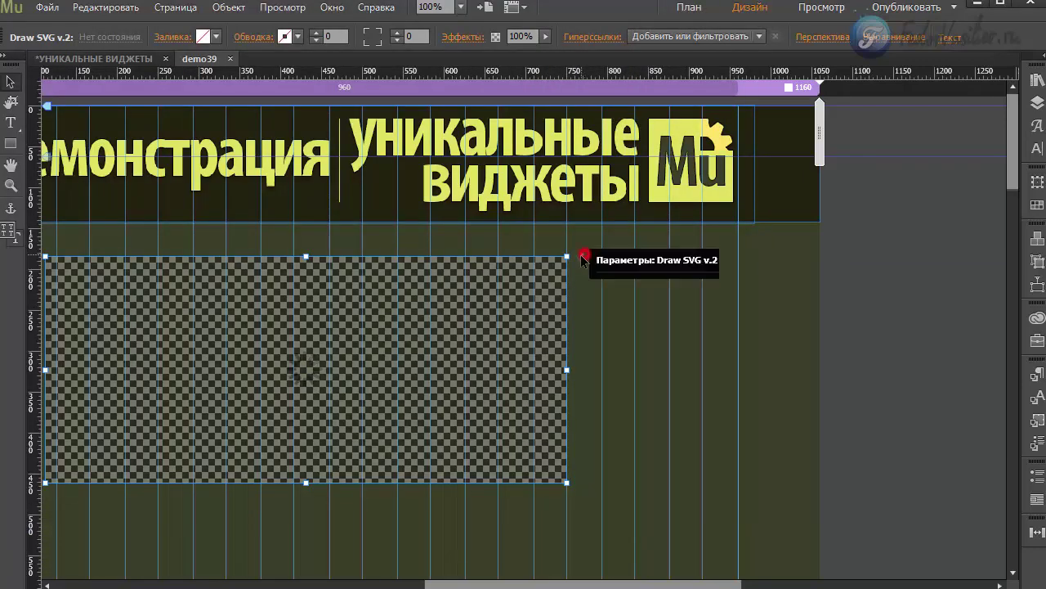
# Step: Clear the Link address in the widget's options and select the Duration value
pyautogui.click(581, 256)
pyautogui.click(713, 309)
pyautogui.click(716, 308)
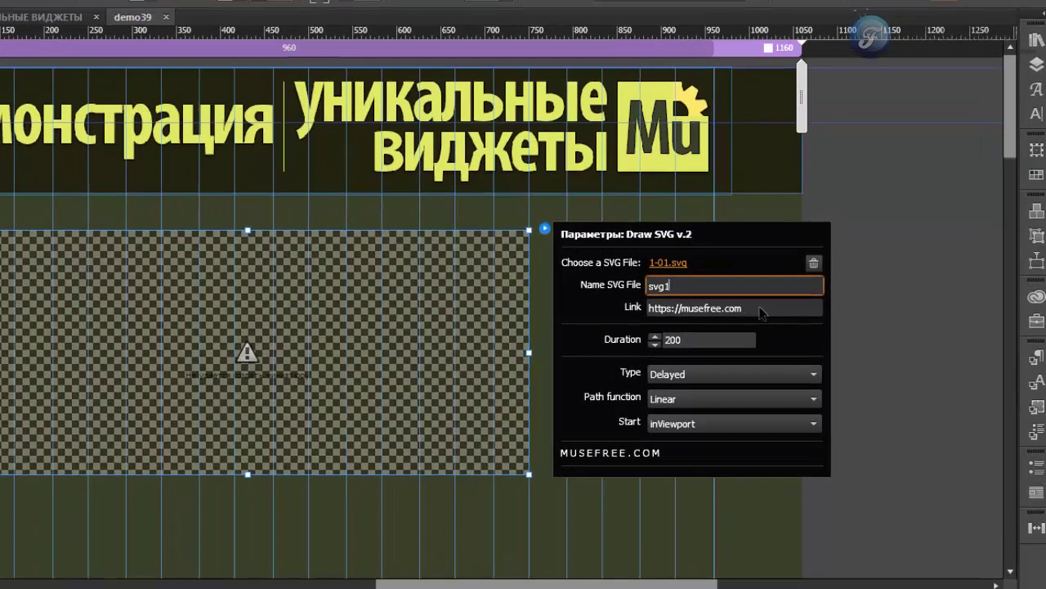
pyautogui.click(759, 308)
pyautogui.press('BackSpace')
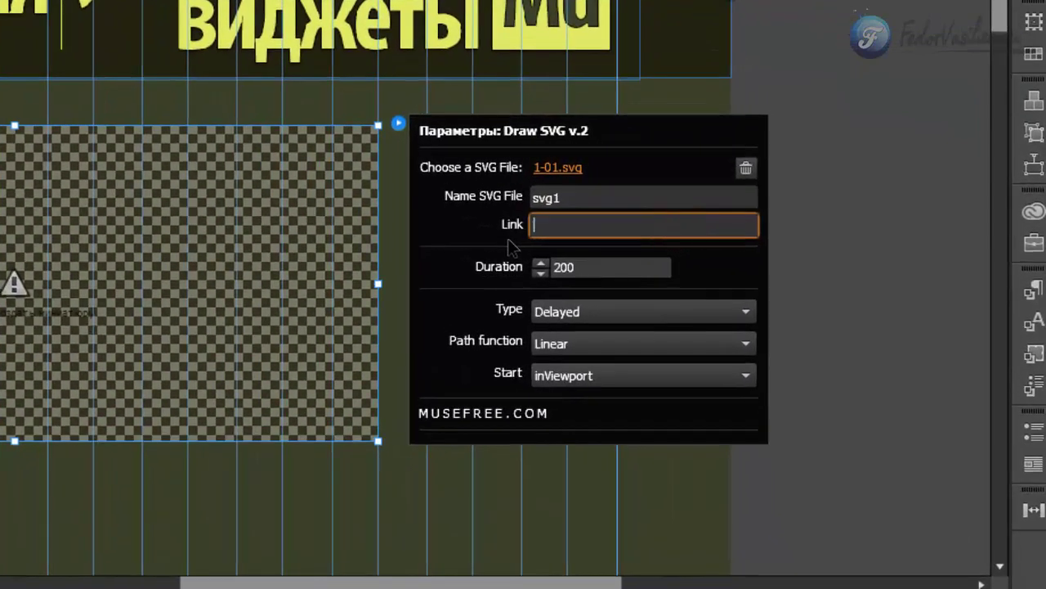
pyautogui.click(509, 246)
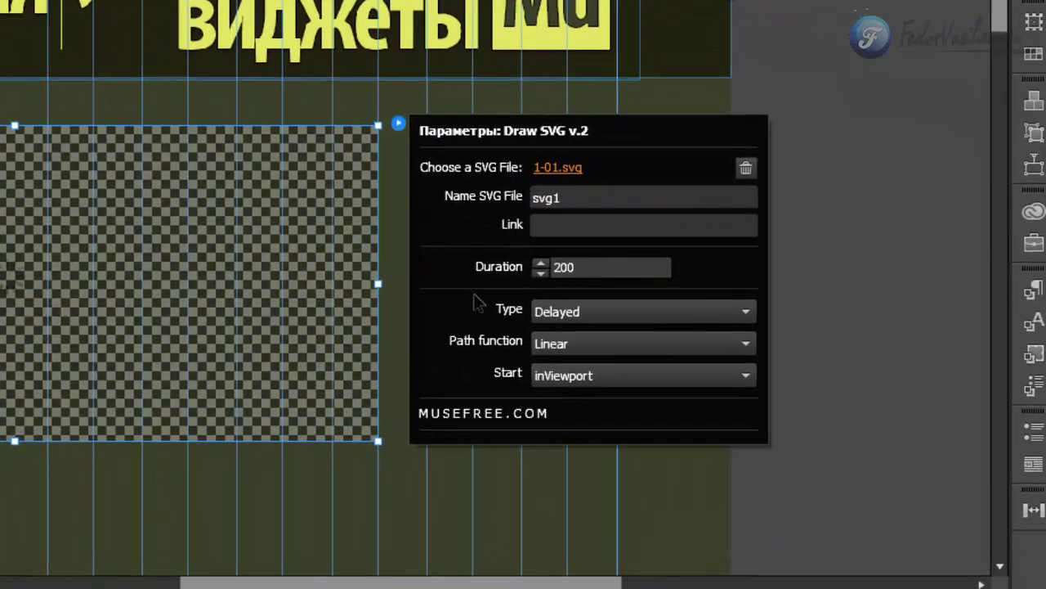
pyautogui.click(589, 267)
pyautogui.doubleClick(588, 267)
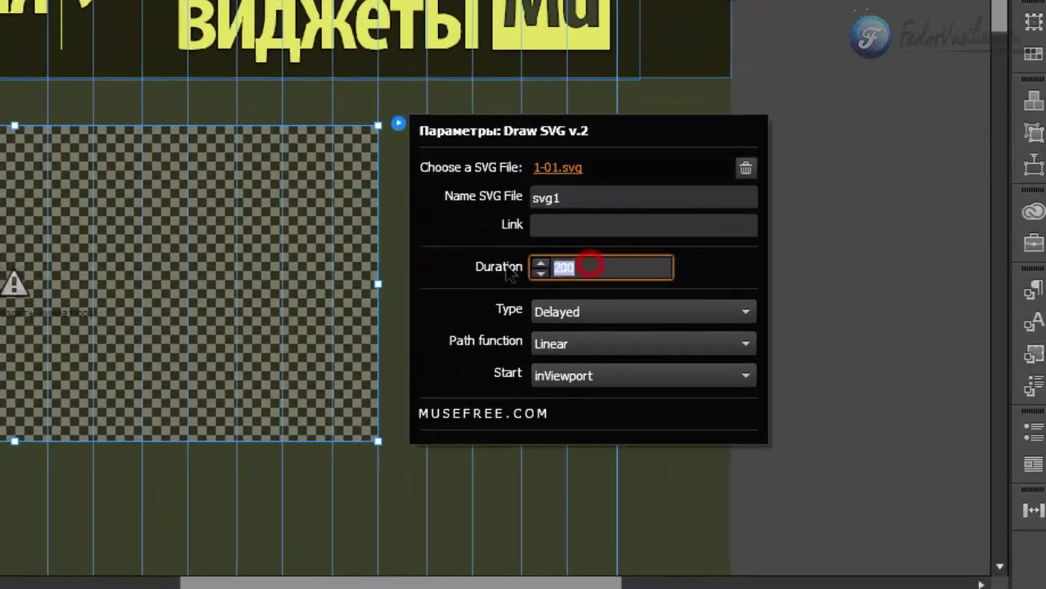
# Step: Shift the widget toward the middle of the page and preview the page in the browser
pyautogui.click(275, 273)
pyautogui.click(142, 220)
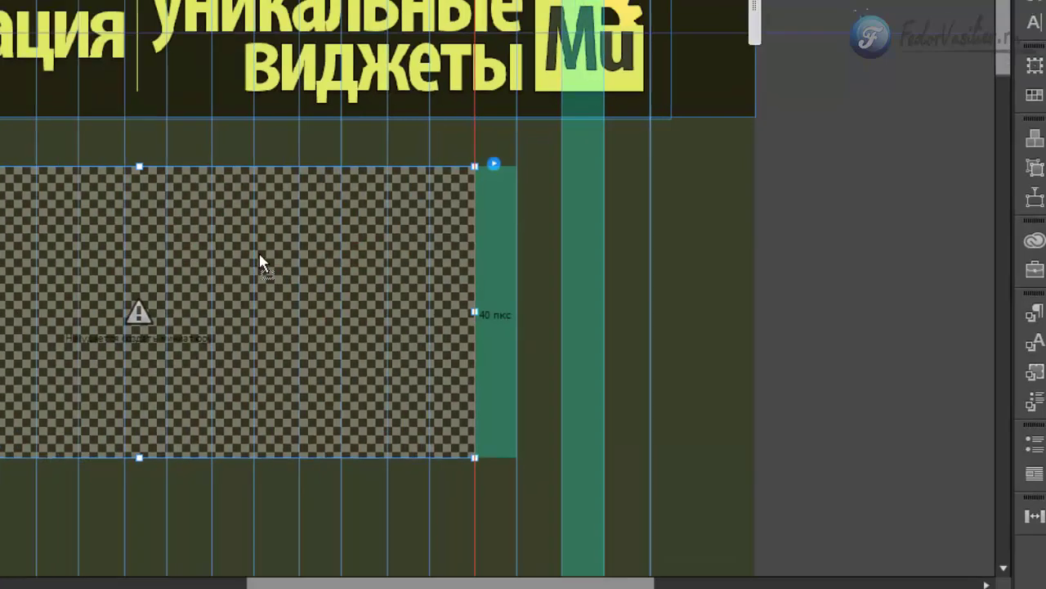
pyautogui.click(47, 7)
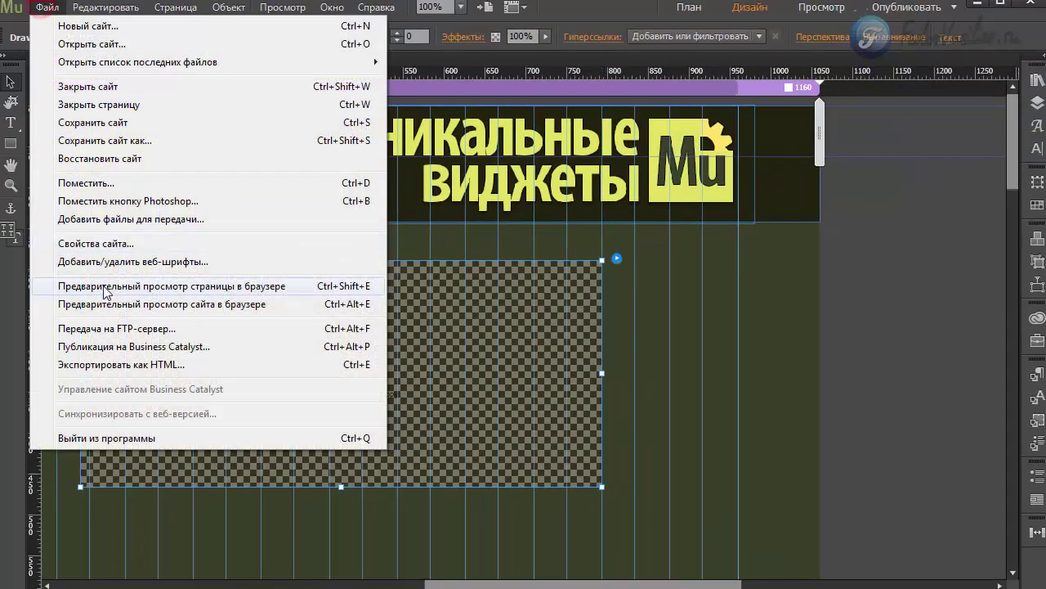
pyautogui.click(122, 283)
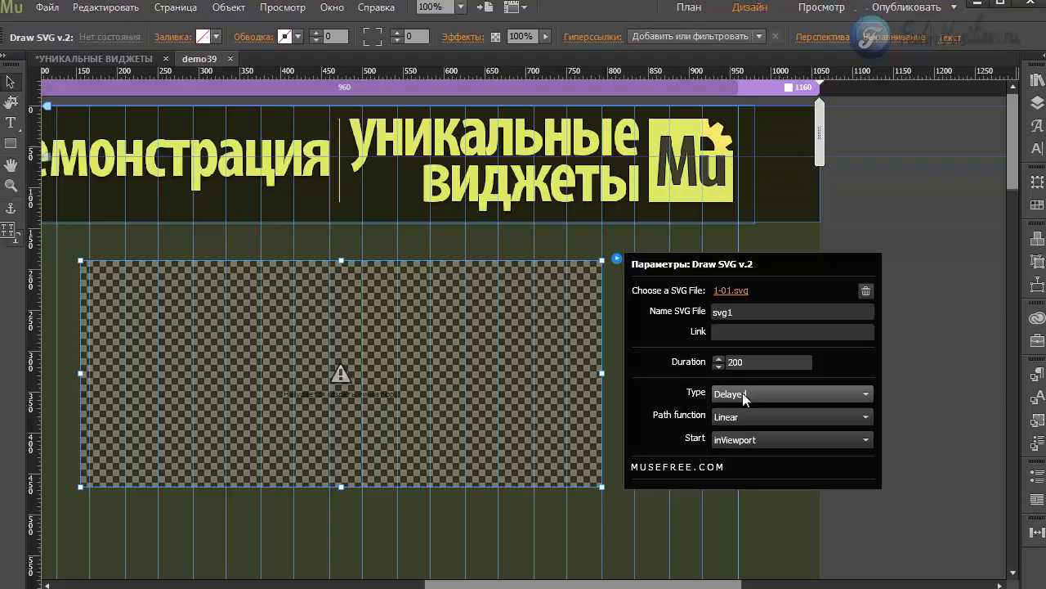
# Step: Set the widget's animation Type to One By One and its Path function to Ease
pyautogui.click(742, 393)
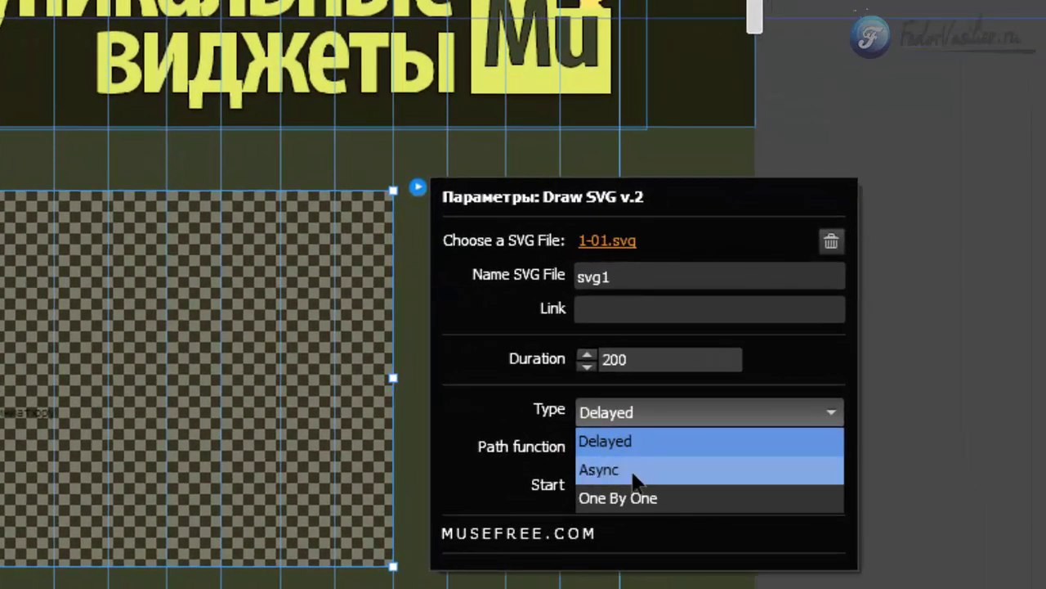
pyautogui.click(608, 496)
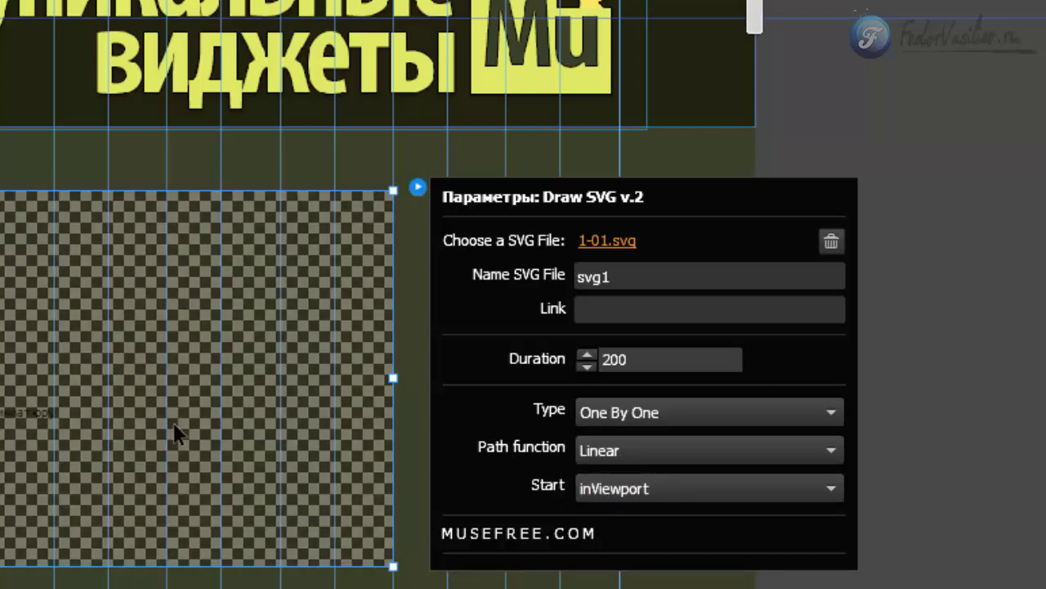
pyautogui.click(627, 451)
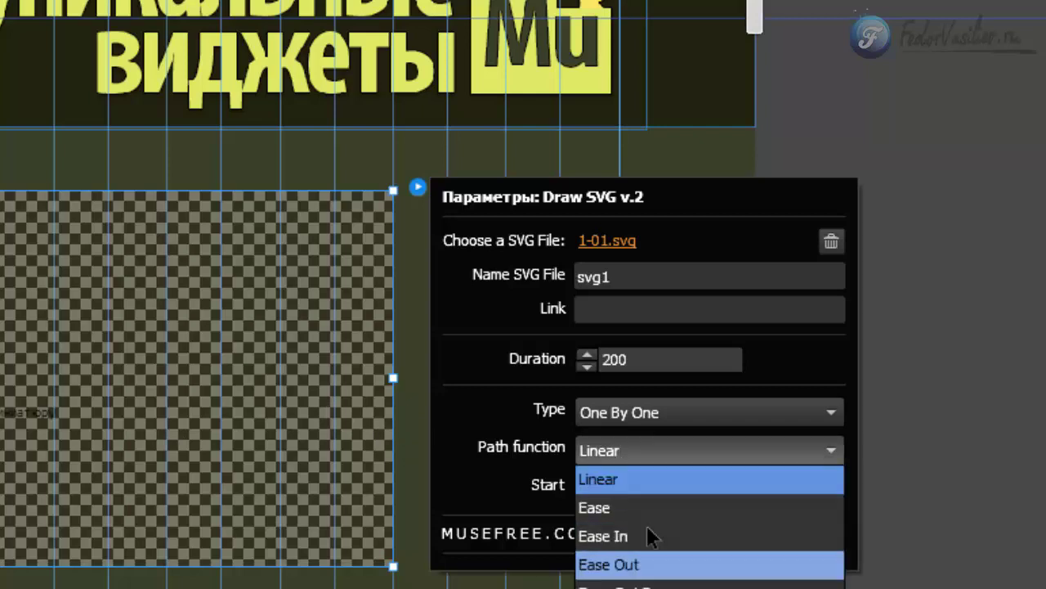
pyautogui.click(615, 509)
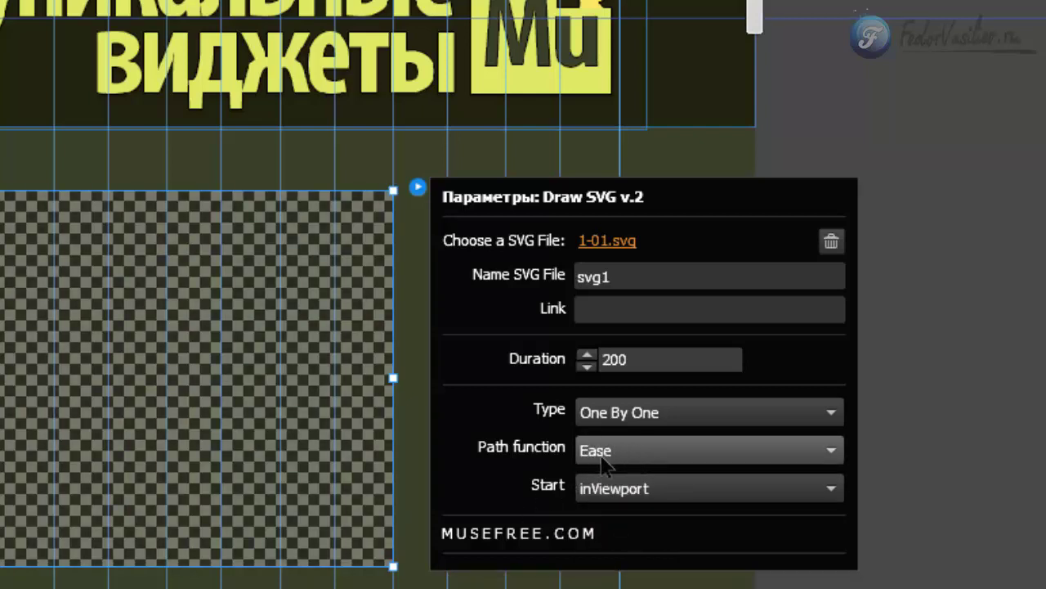
# Step: Check the widget's Start choices and set Start to Autostart
pyautogui.click(615, 489)
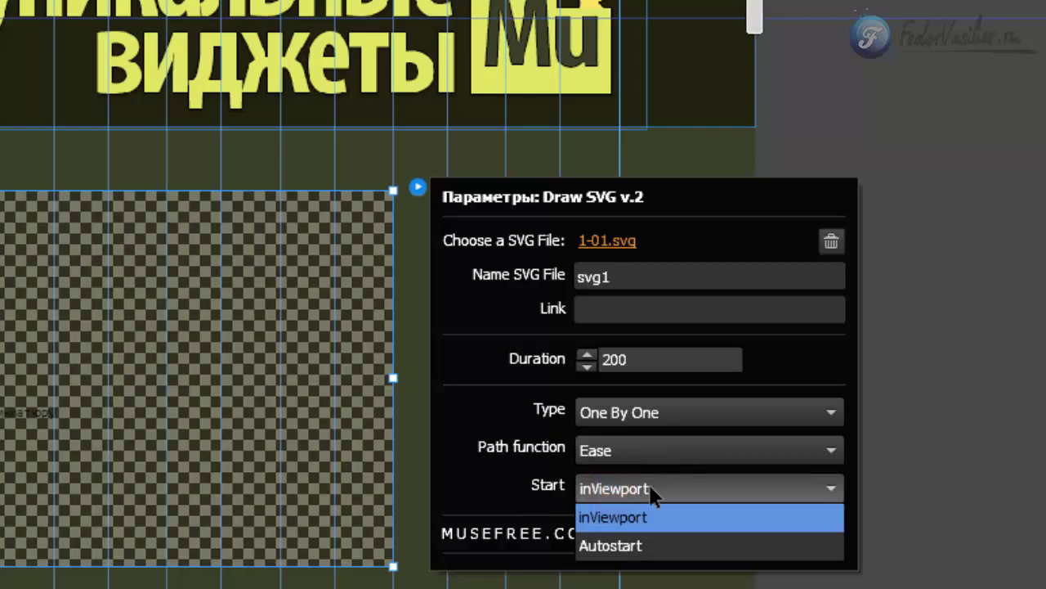
pyautogui.click(670, 525)
pyautogui.click(599, 486)
pyautogui.click(605, 491)
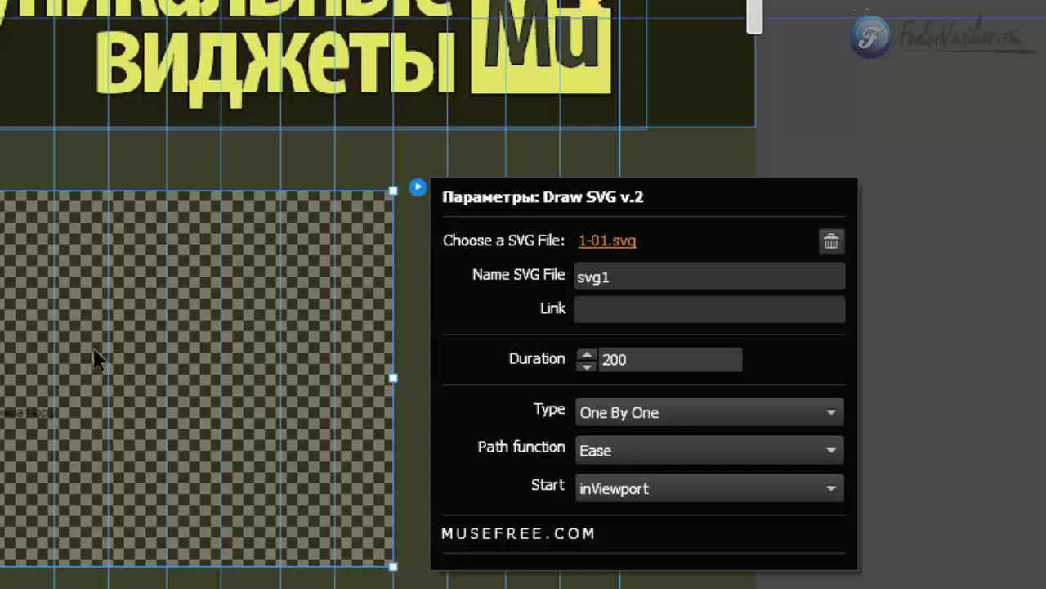
pyautogui.click(618, 489)
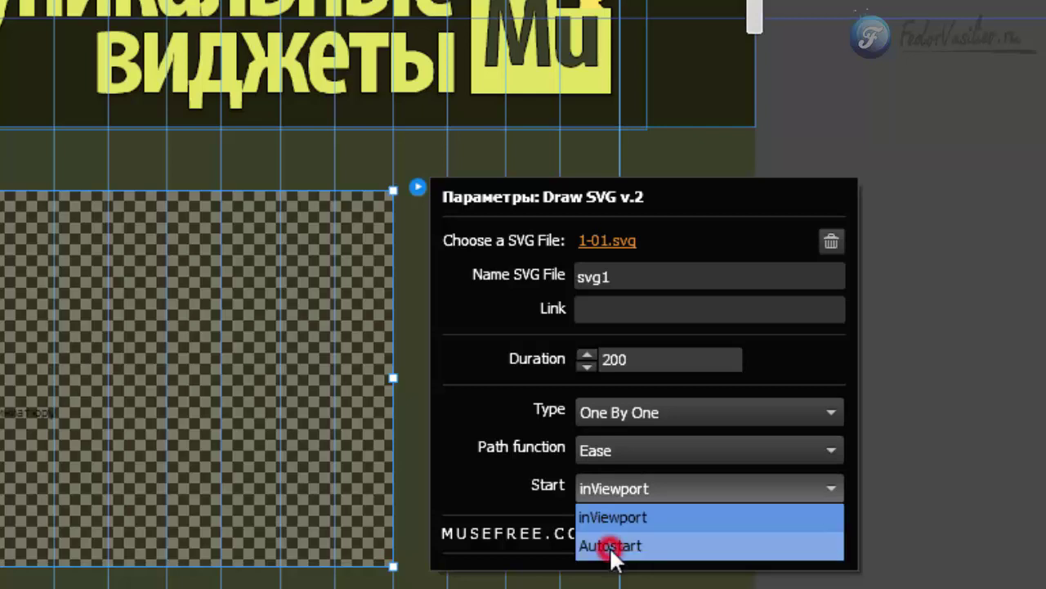
pyautogui.click(610, 548)
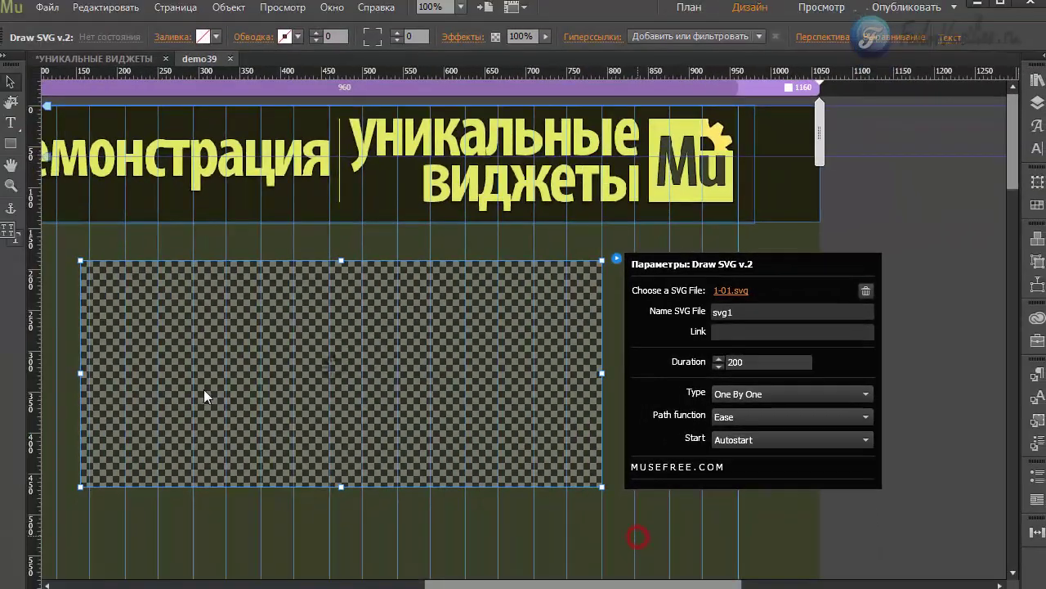
# Step: Preview the demo39 page in the browser with the One By One, Ease and Autostart animation settings
pyautogui.click(205, 398)
pyautogui.click(48, 6)
pyautogui.click(127, 290)
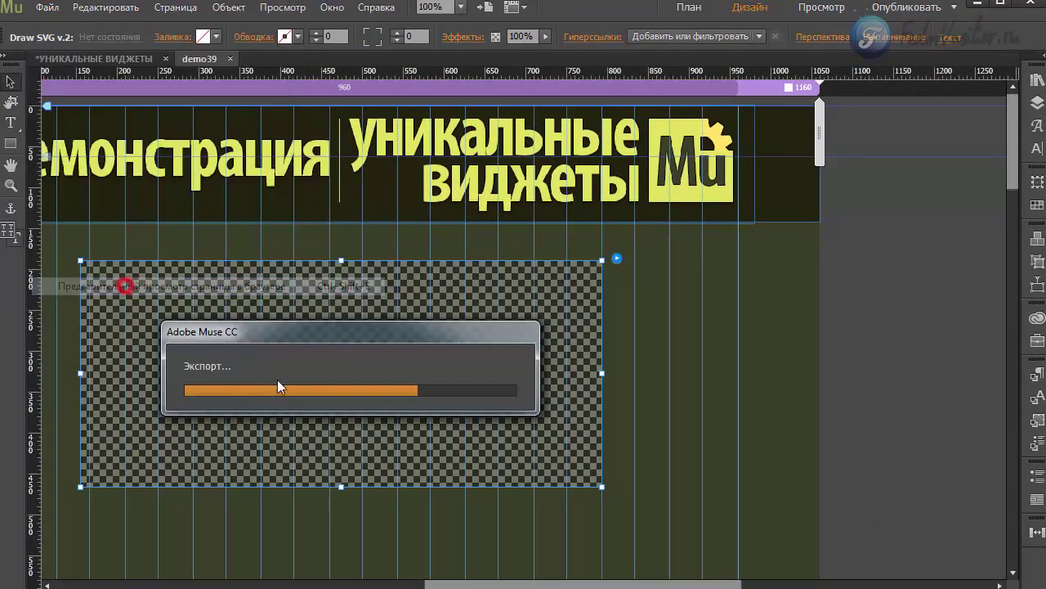